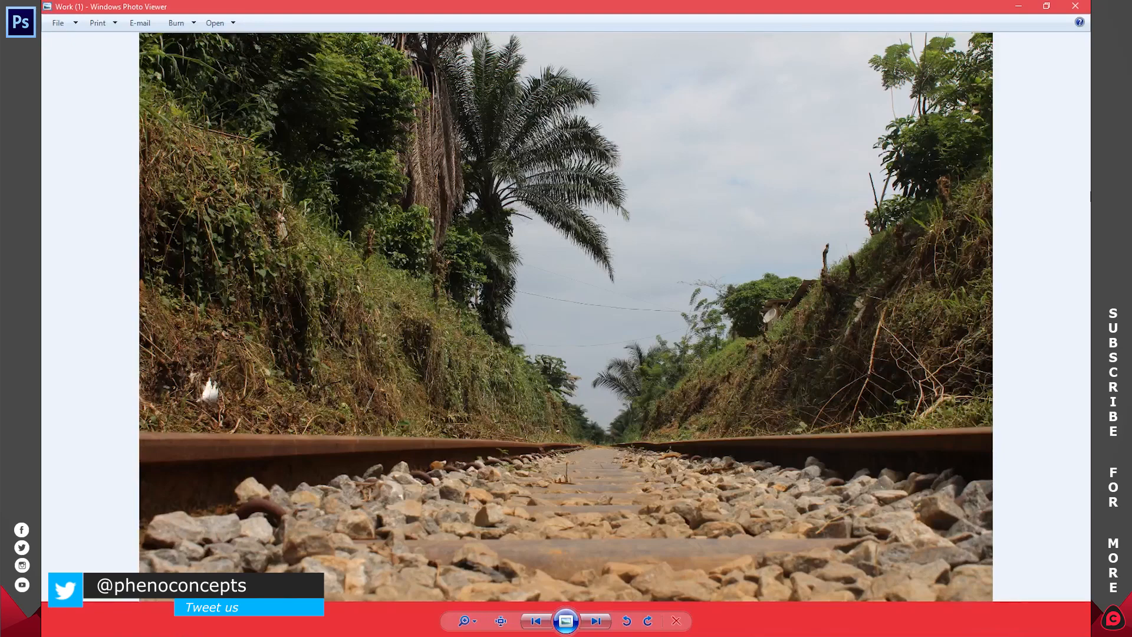
Step: Close the photo viewer after previewing the two shots and open Work (1).JPG and Work (2).JPG in Photoshop
key("Right")
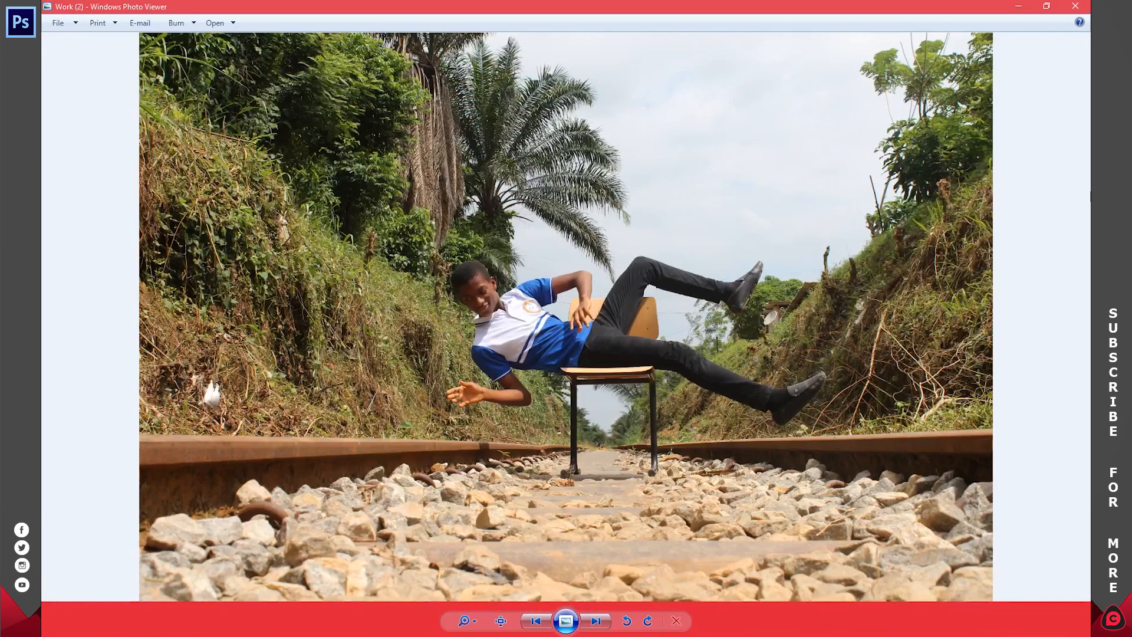
left_click(1089, 4)
left_click(708, 200)
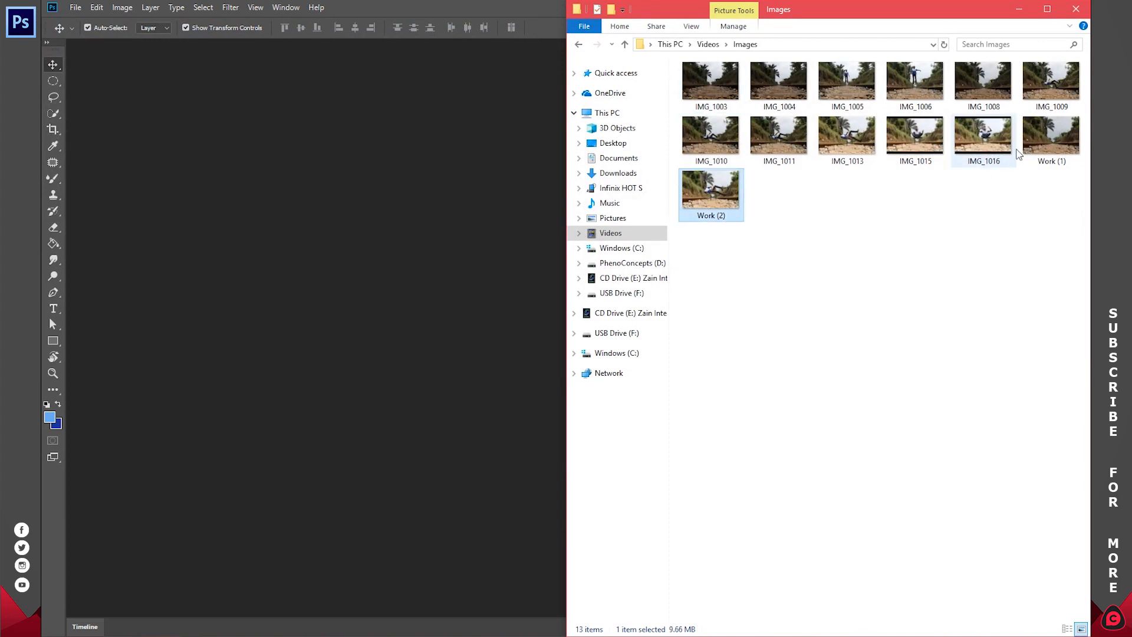
left_click(1056, 132, "ctrl")
left_click_drag(1056, 133, 407, 234)
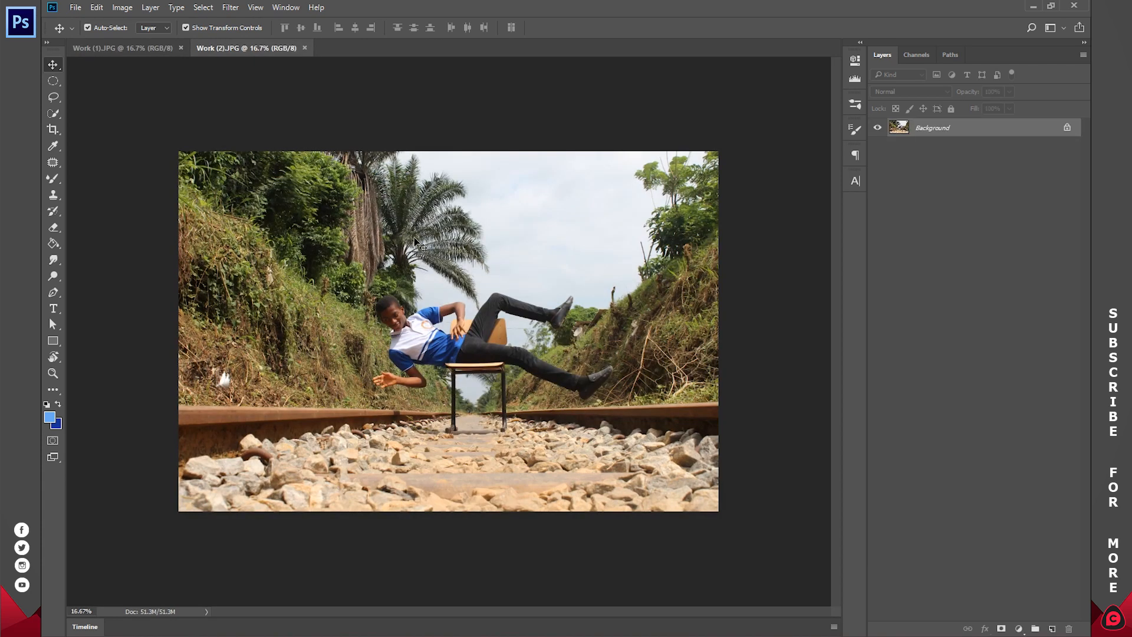
Step: Select the entire Work (2).JPG image with the Rectangular Marquee tool active and cut it
left_click(53, 81)
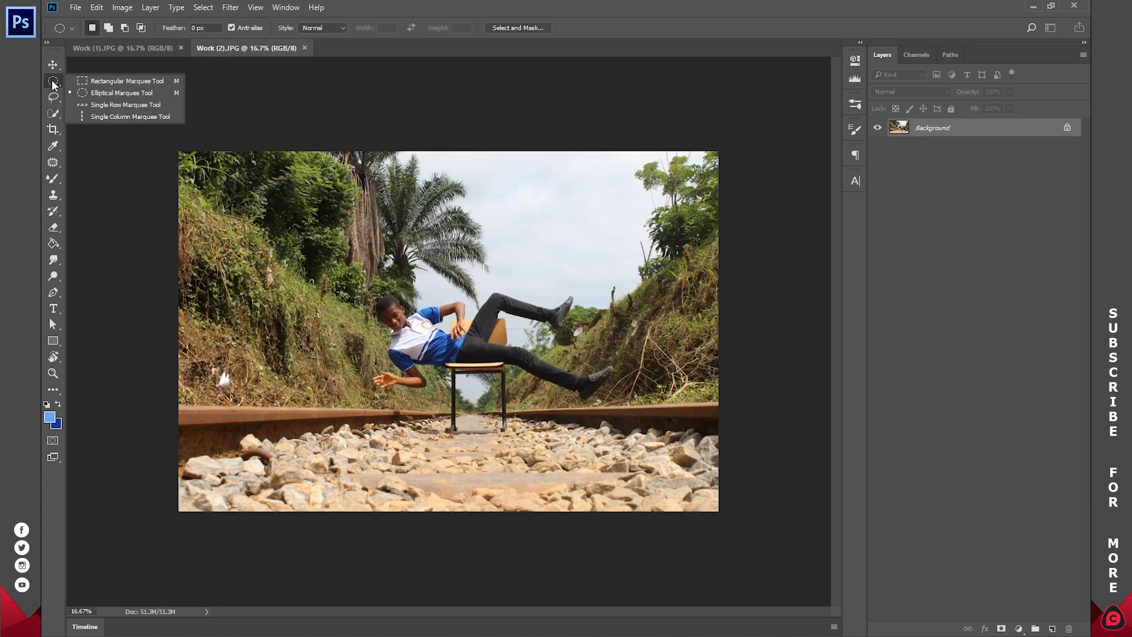
left_click(83, 84)
left_click_drag(150, 129, 809, 599)
key("ctrl+a")
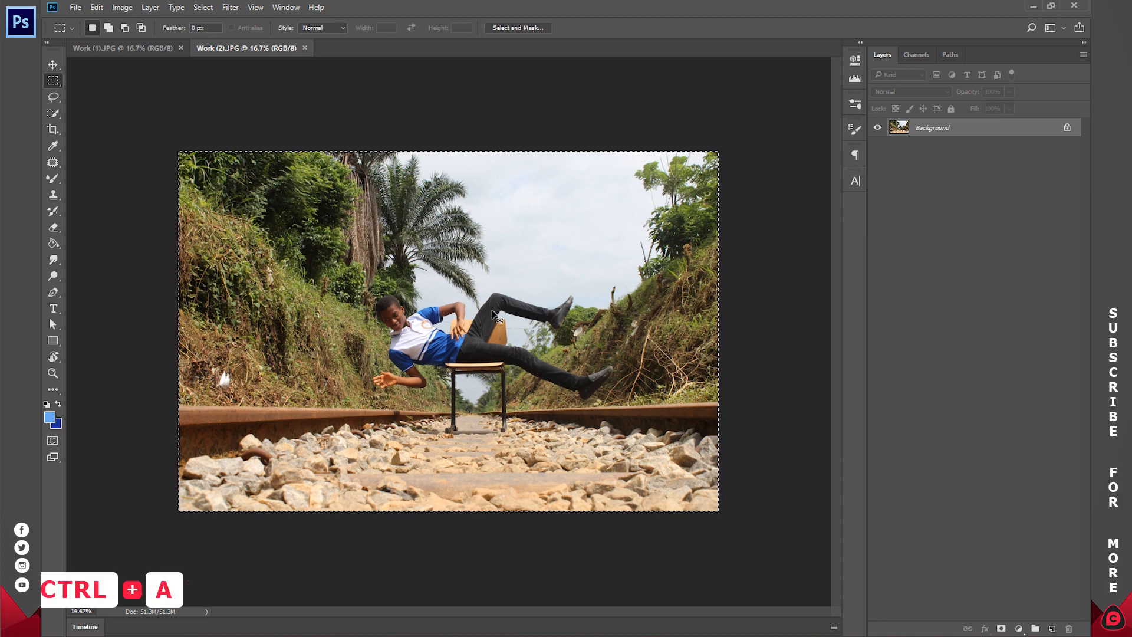
key("ctrl+x")
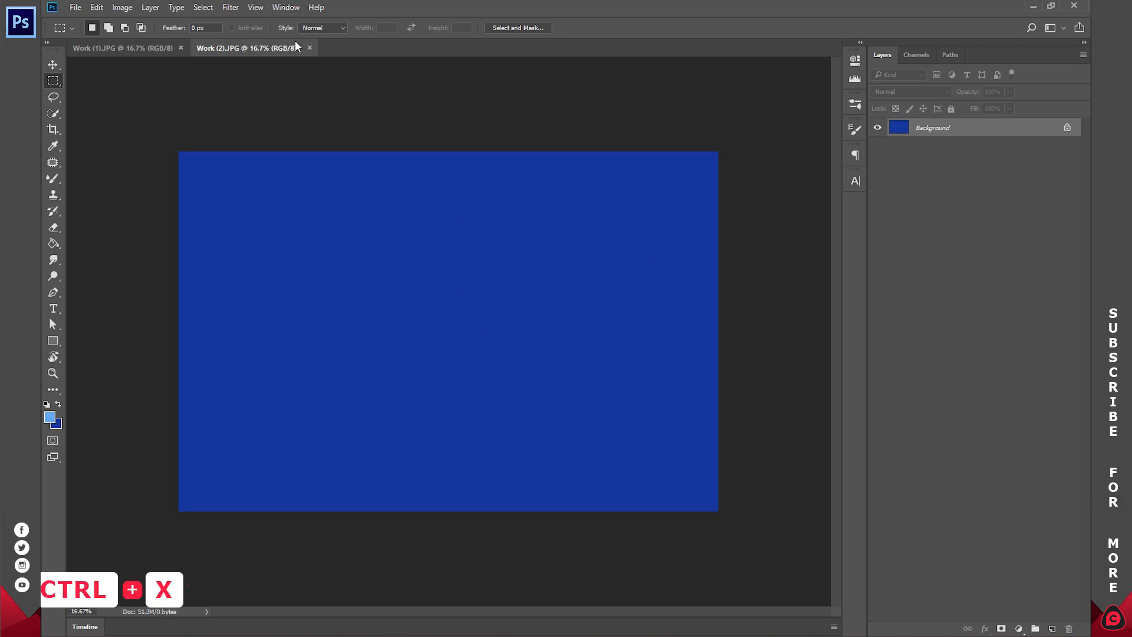
Step: Close Work (2).JPG without saving and paste the cut image into Work (1).JPG as a new layer
left_click(310, 47)
left_click(568, 246)
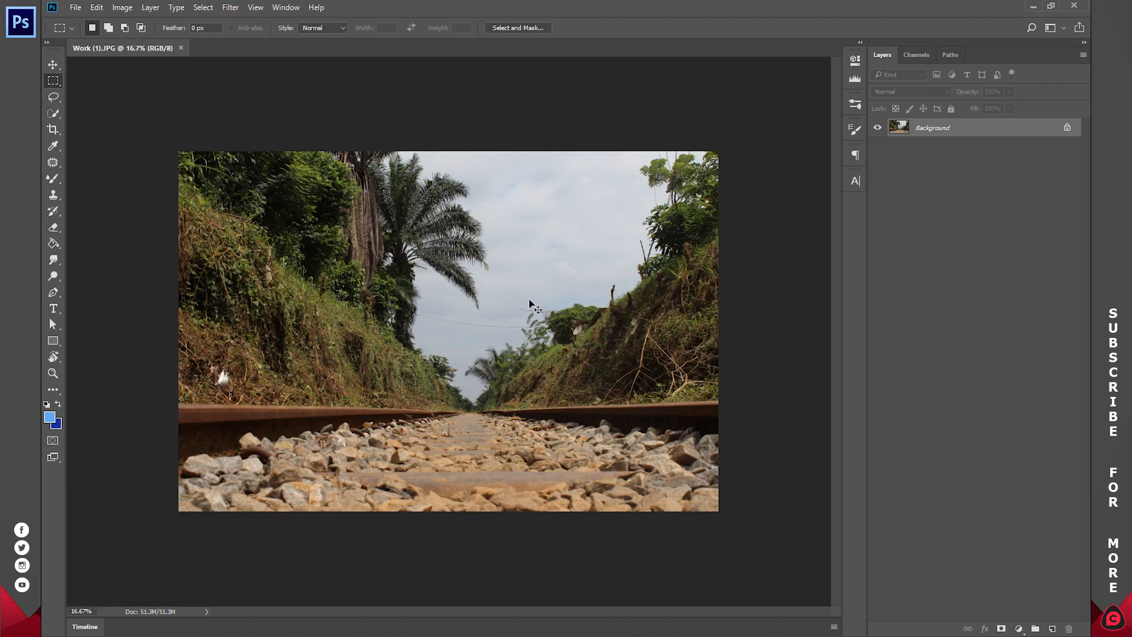
key("ctrl+v")
left_click(100, 6)
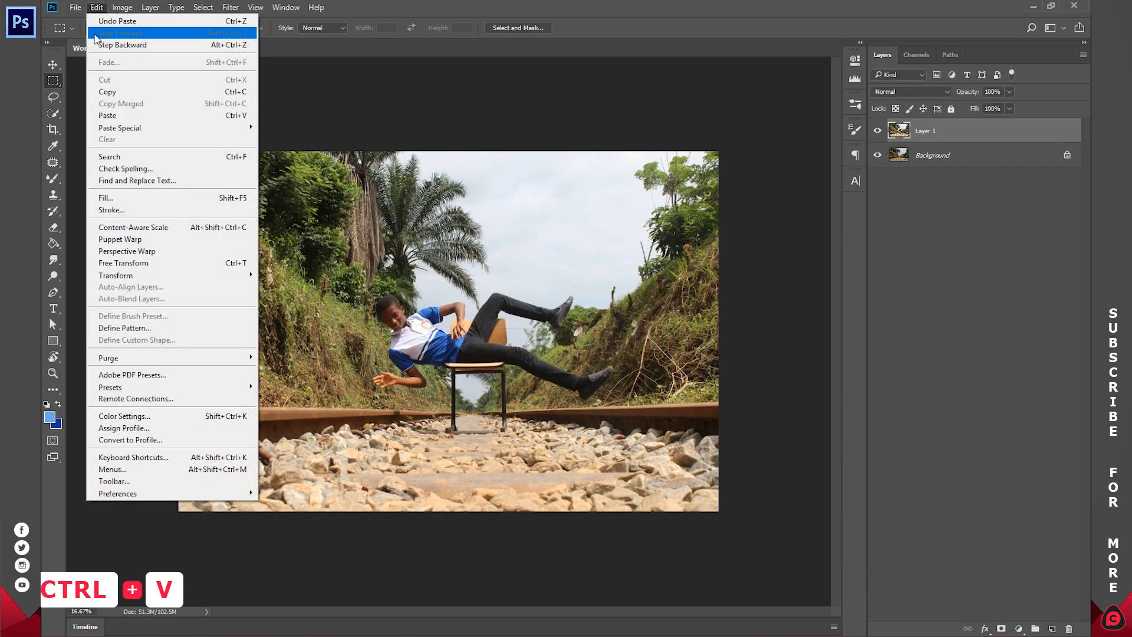
left_click(902, 313)
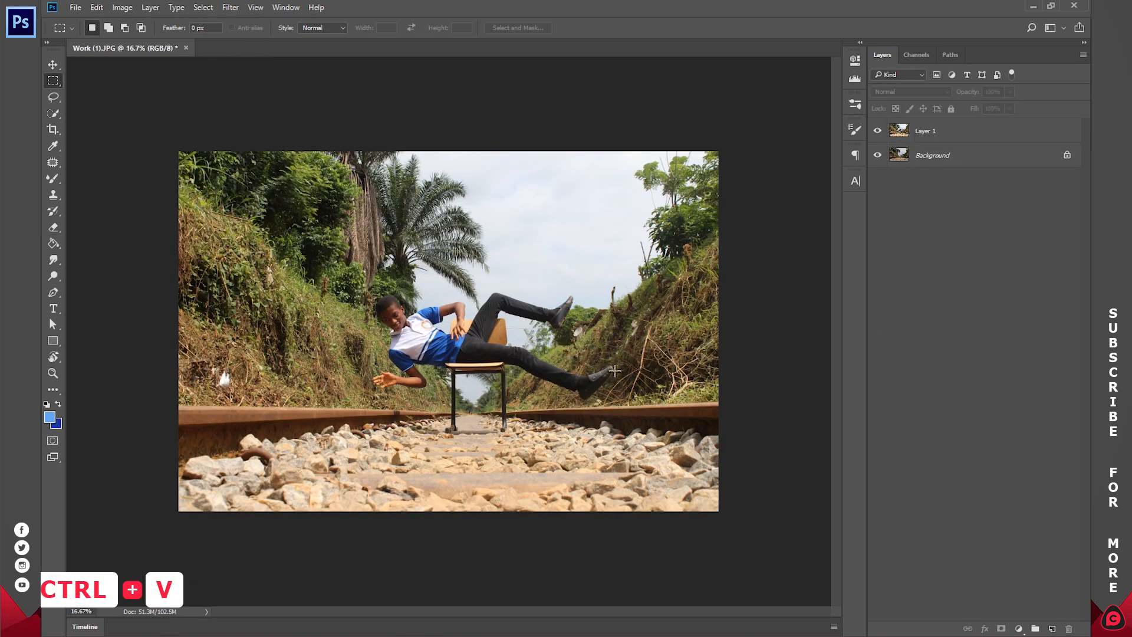
Step: Lower the opacity of Layer 1 to 50% so it can be compared with the Background
left_click(52, 372)
left_click(463, 357)
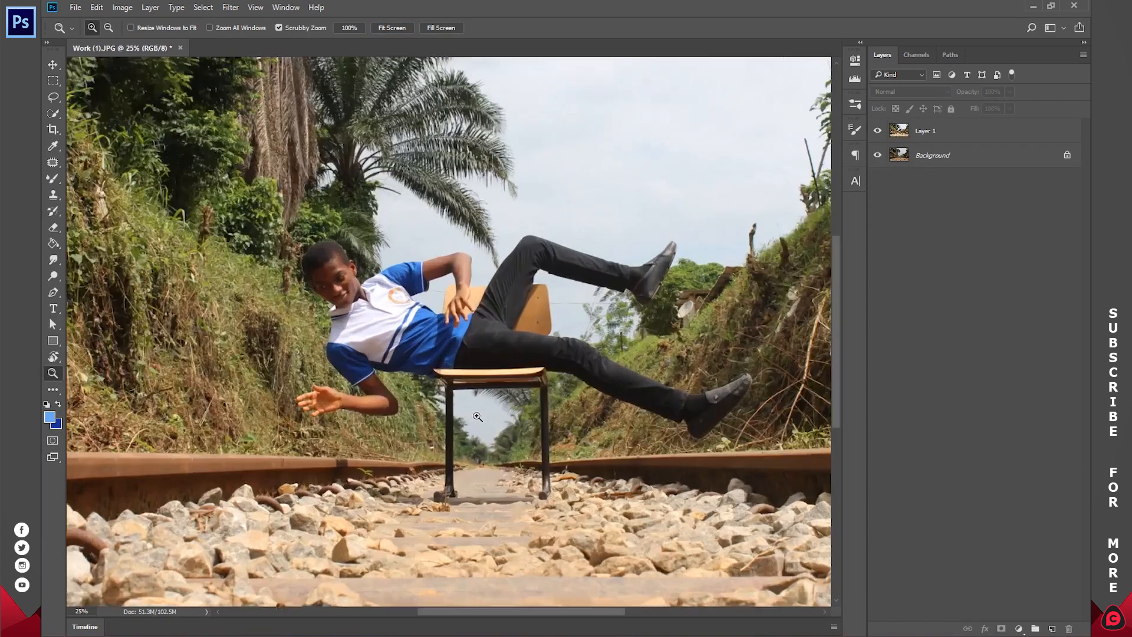
left_click(478, 416)
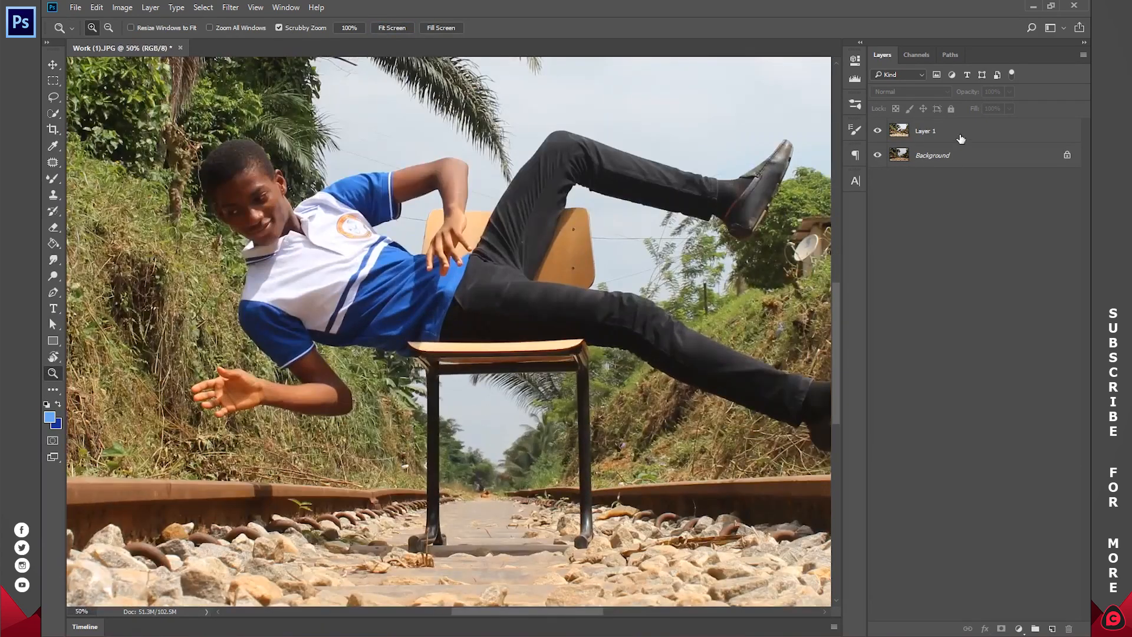
left_click(908, 135)
left_click(878, 132)
left_click(879, 133)
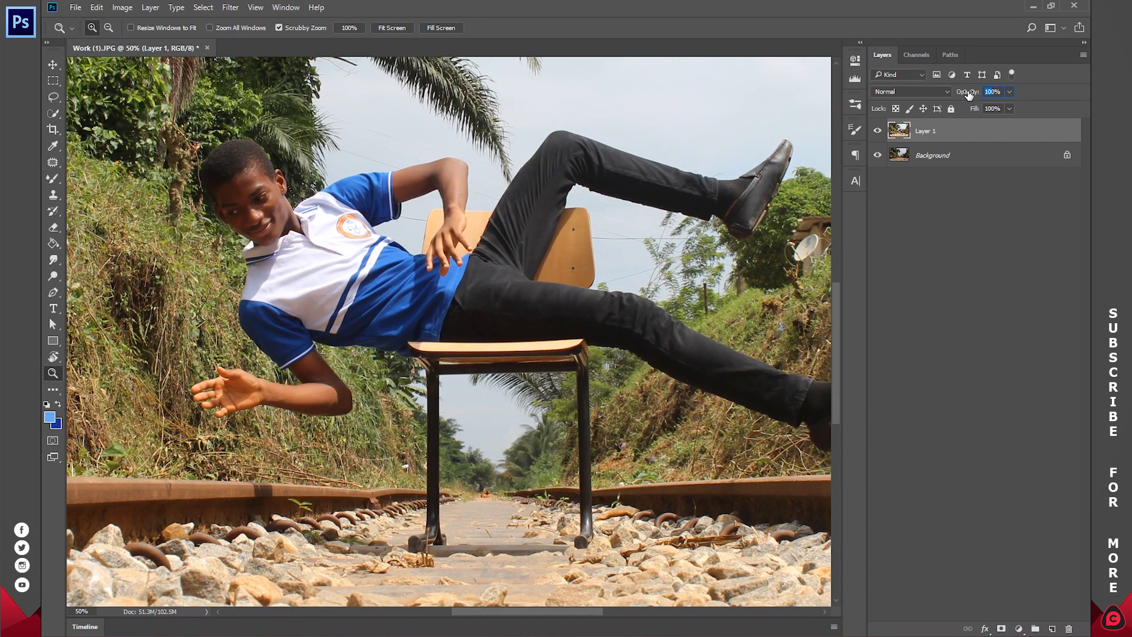
type("50")
key("Return")
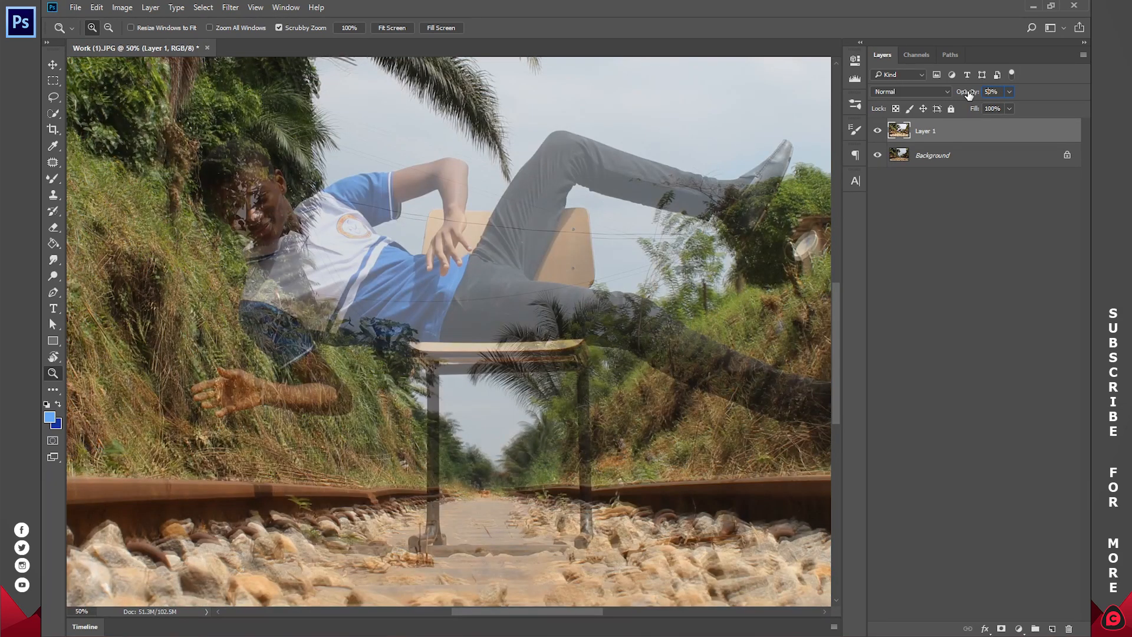
Step: Nudge Layer 1 upward with the Move tool to align its rail and stones with the Background
left_click_drag(404, 380, 410, 349)
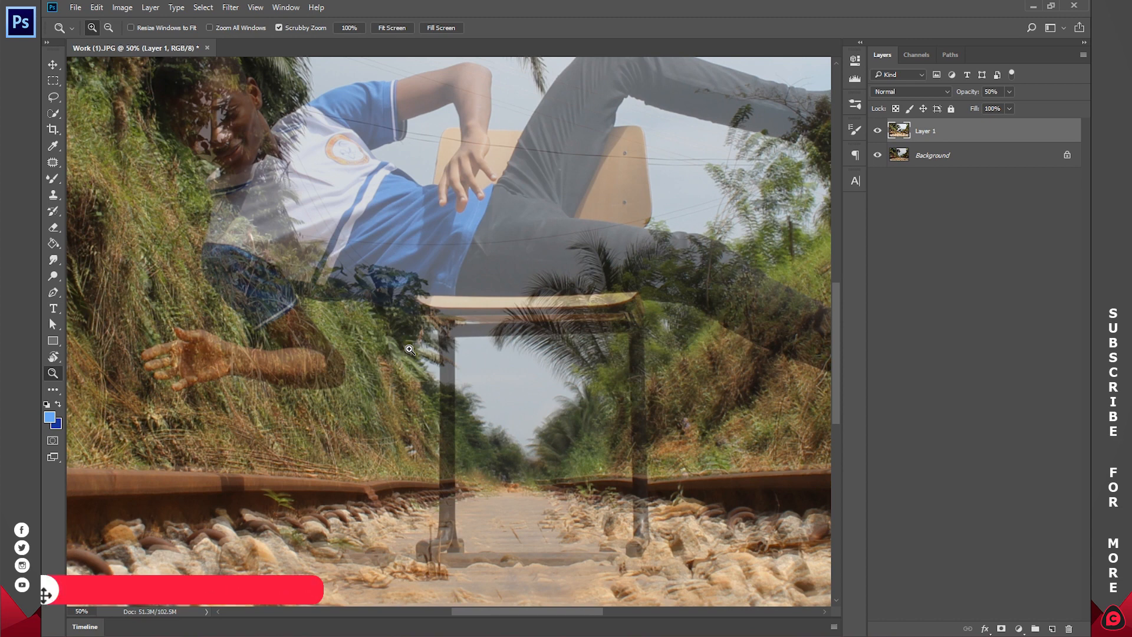
left_click_drag(409, 349, 455, 267)
key("v")
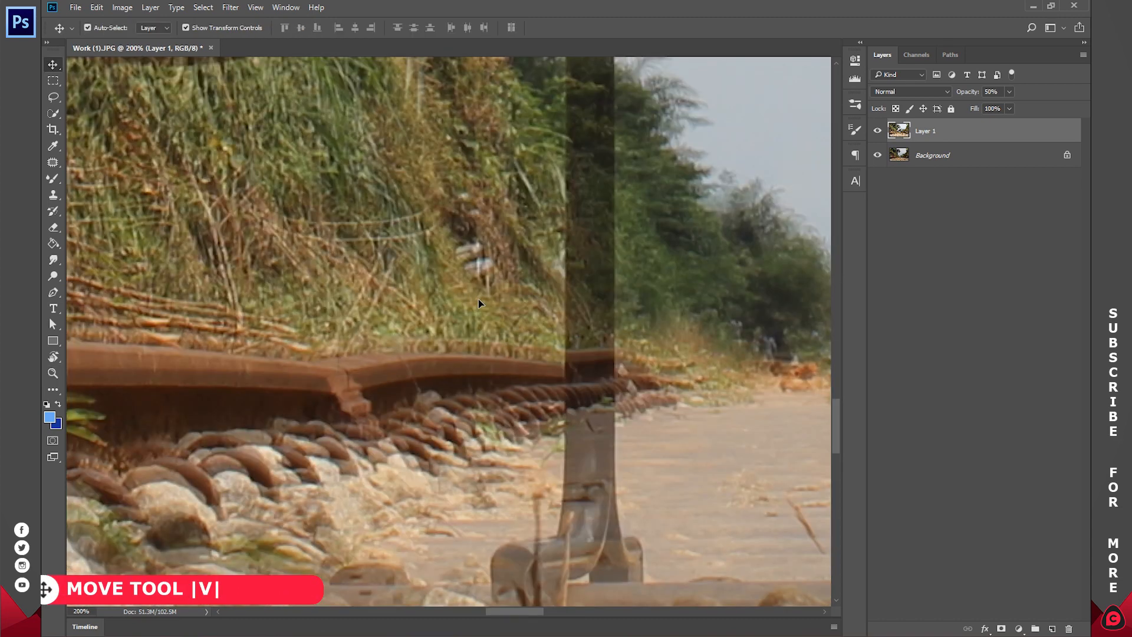
key("Up")
key("Up")
key("Up")
key("Up")
key("Up")
key("Up")
key("Up")
key("Up")
key("Up")
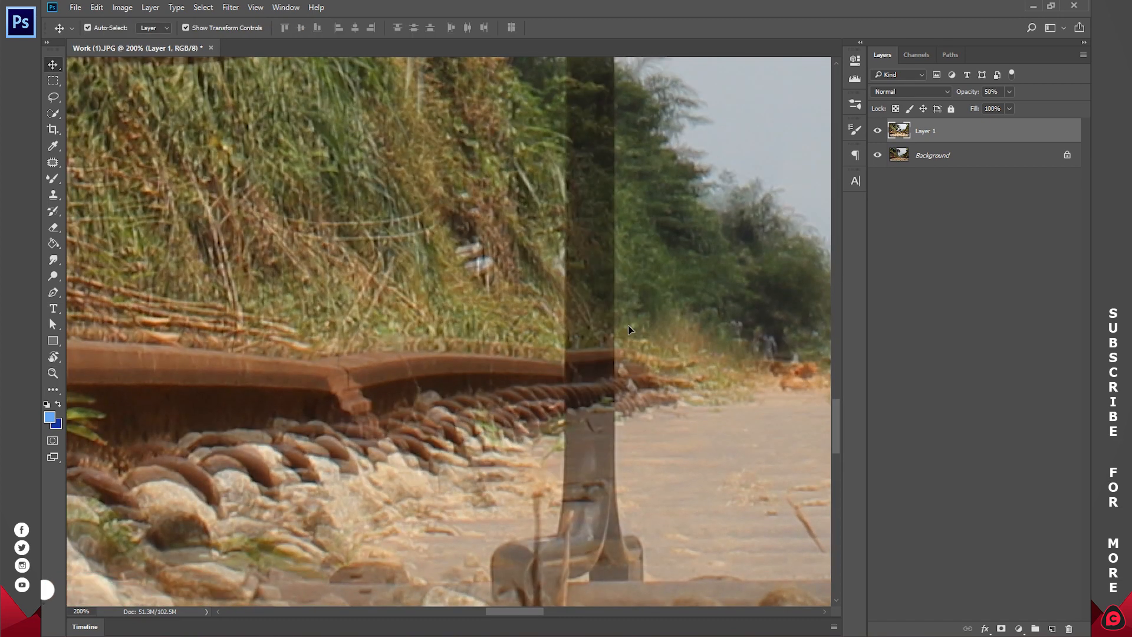
key("Up")
key("Up")
key("Up")
key("Up")
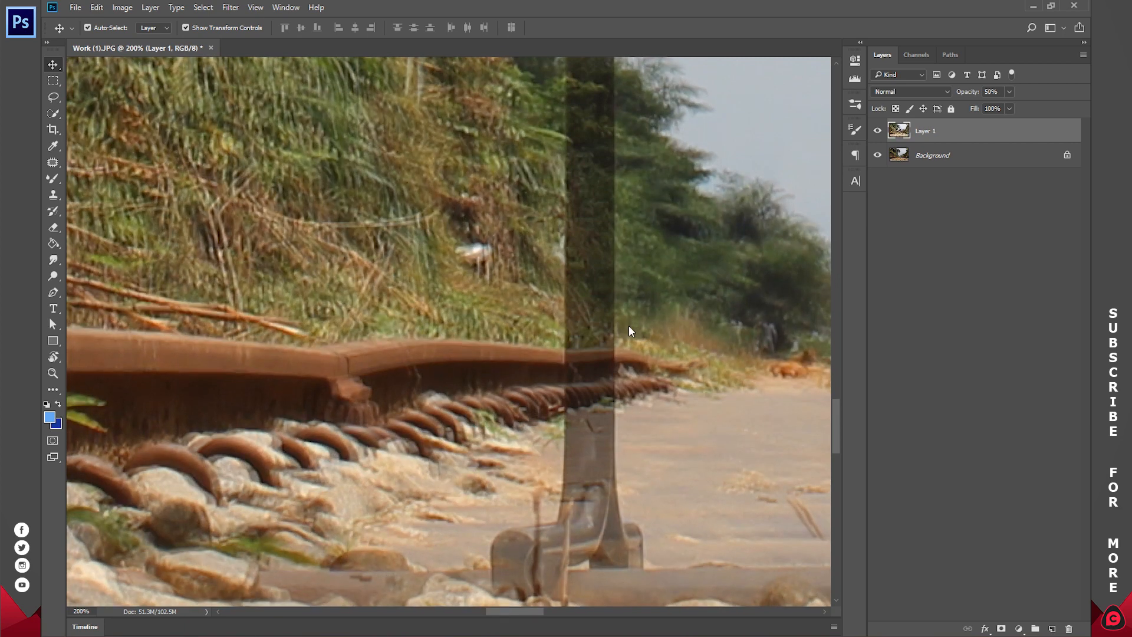
key("Up")
key("Up")
key("Up")
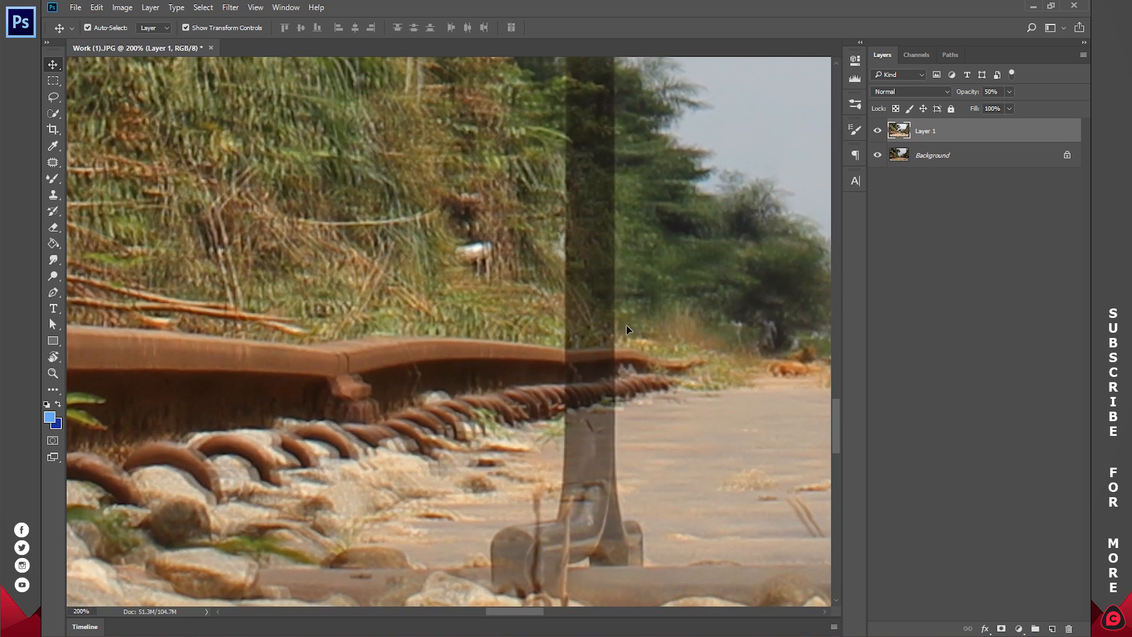
Step: Check the alignment by toggling Layer 1's visibility, and restore its opacity to 100%
key("z")
left_click(410, 27)
left_click(878, 131)
left_click(878, 131)
left_click(878, 131)
left_click(878, 131)
left_click_drag(376, 471, 393, 379)
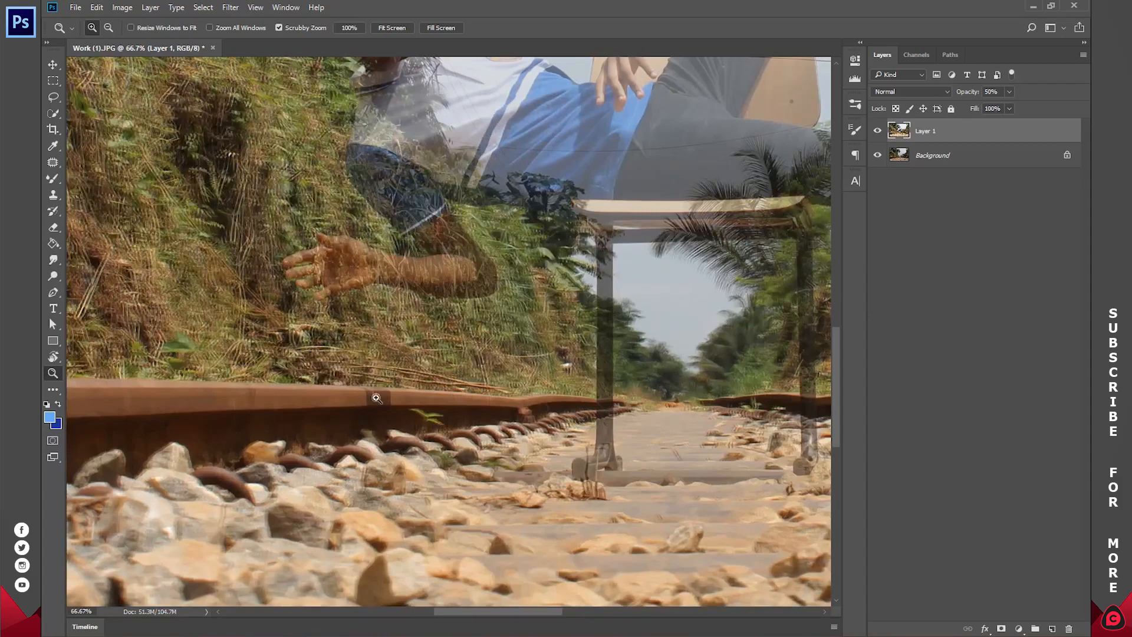
left_click(878, 131)
left_click(878, 131)
left_click_drag(966, 96, 1035, 95)
left_click(1006, 249)
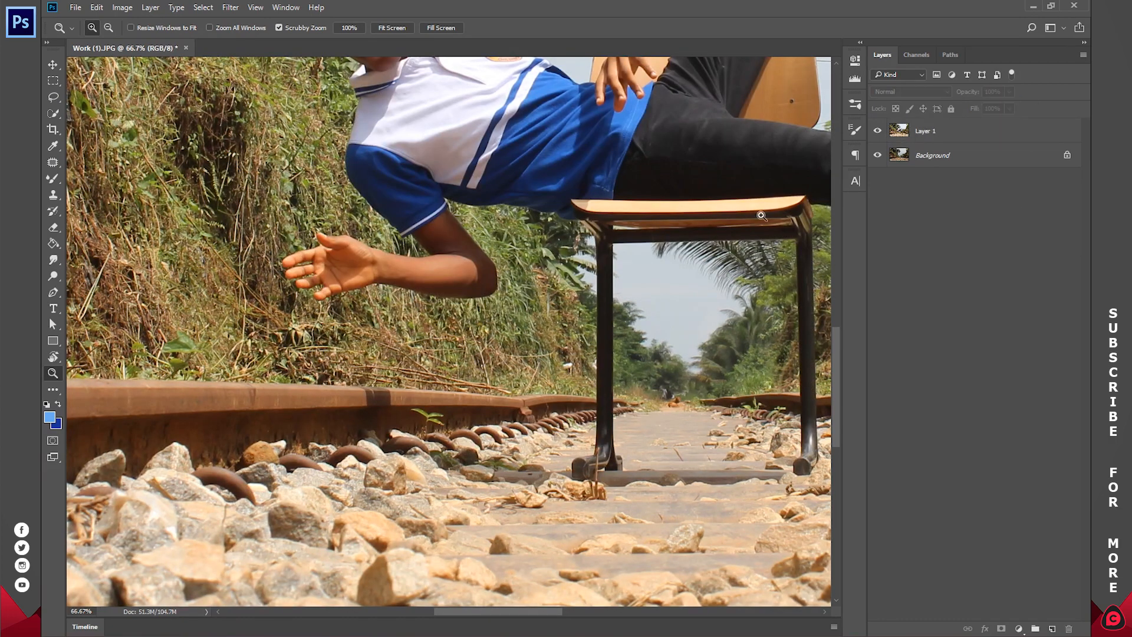
Step: Examine the chair's edges around the boy's waist, legs and hand up close
left_click(764, 169)
left_click_drag(696, 134, 531, 333)
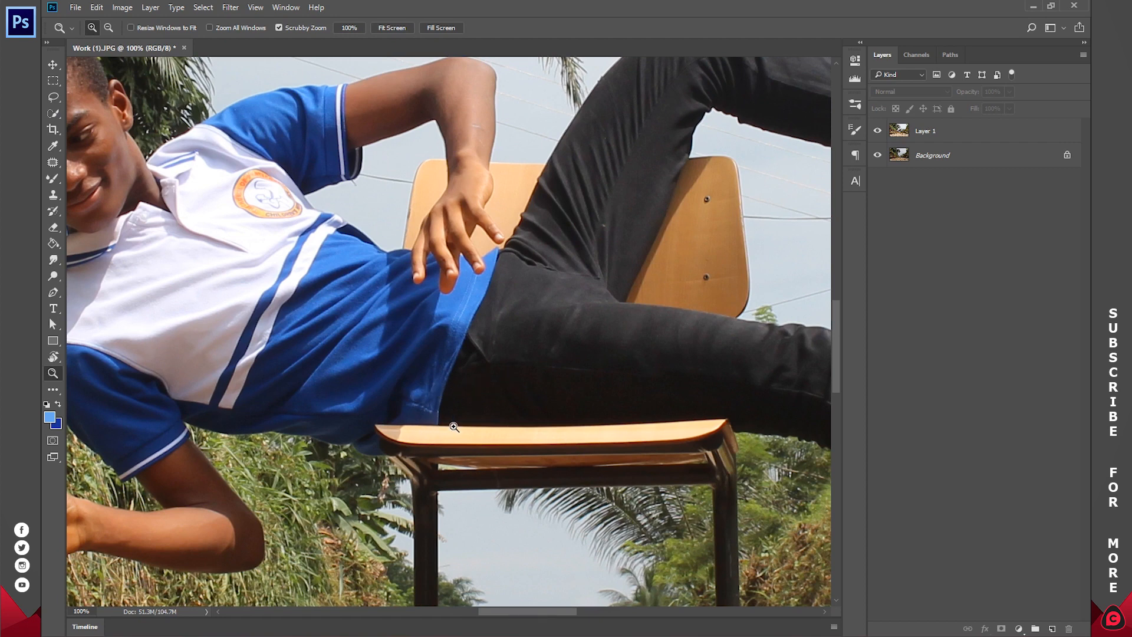
left_click_drag(526, 344, 596, 197)
left_click(513, 271)
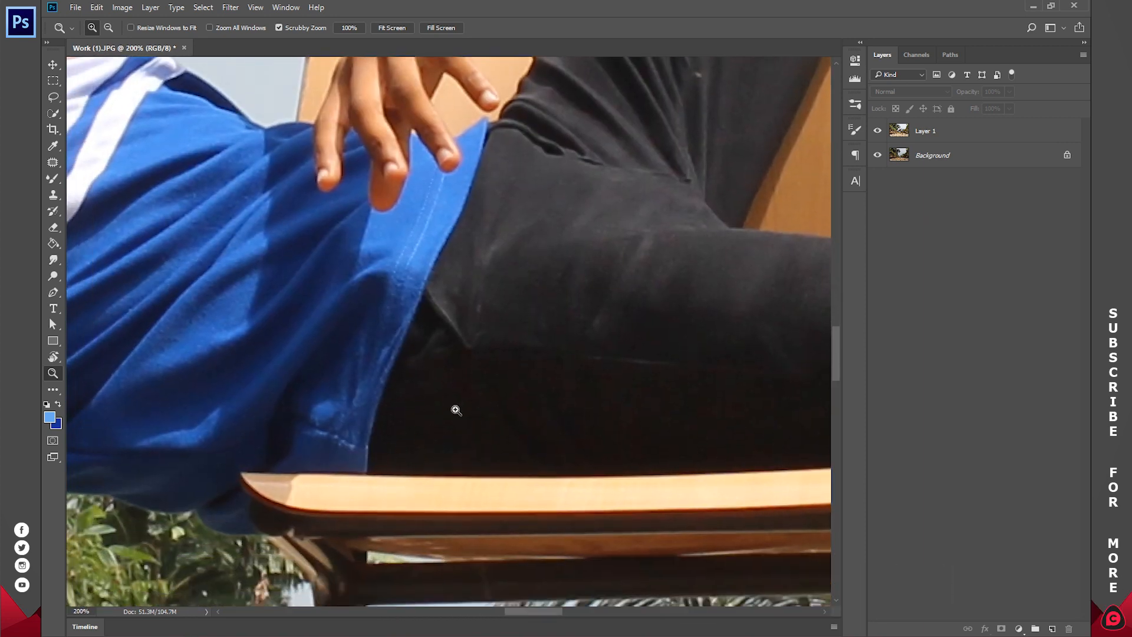
left_click_drag(564, 310, 578, 501)
left_click_drag(397, 339, 443, 293)
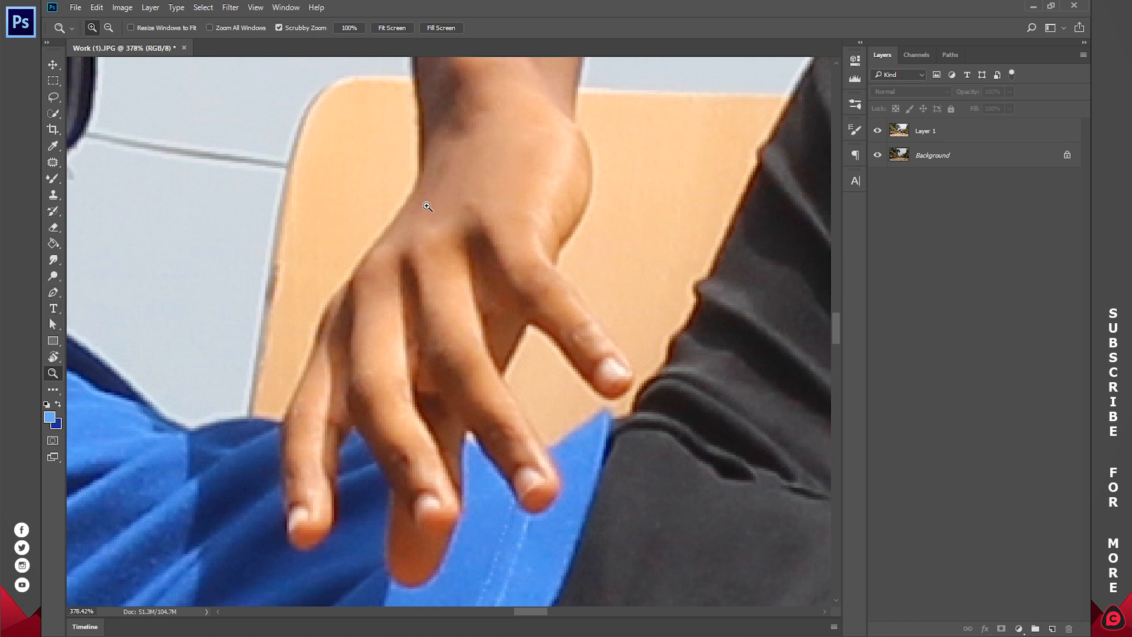
left_click_drag(392, 188, 447, 307)
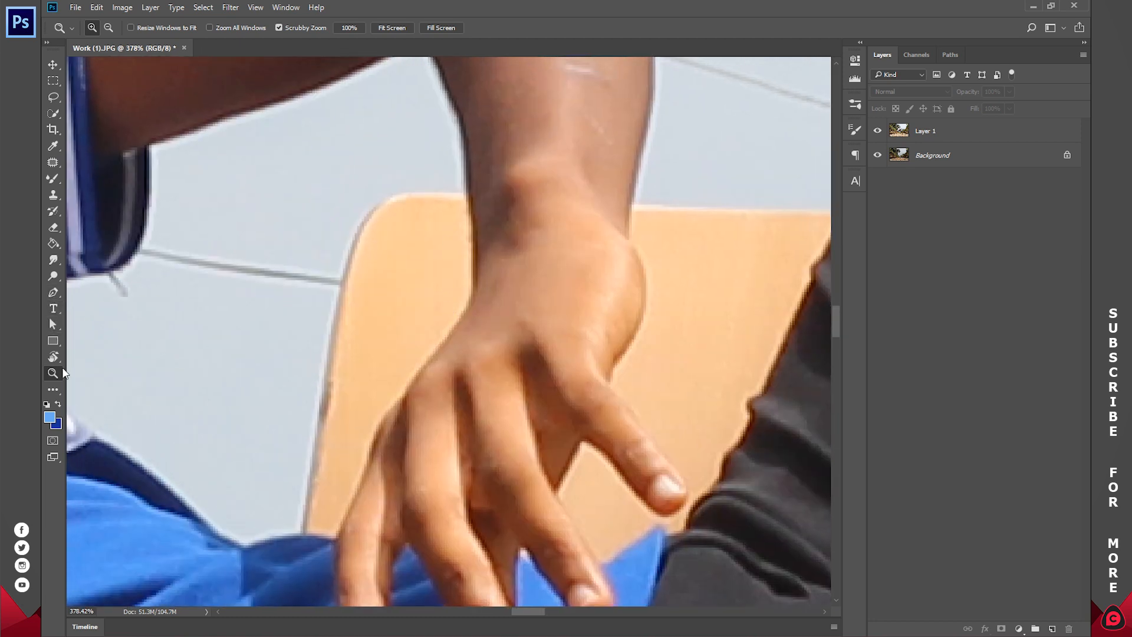
left_click(354, 384, "alt")
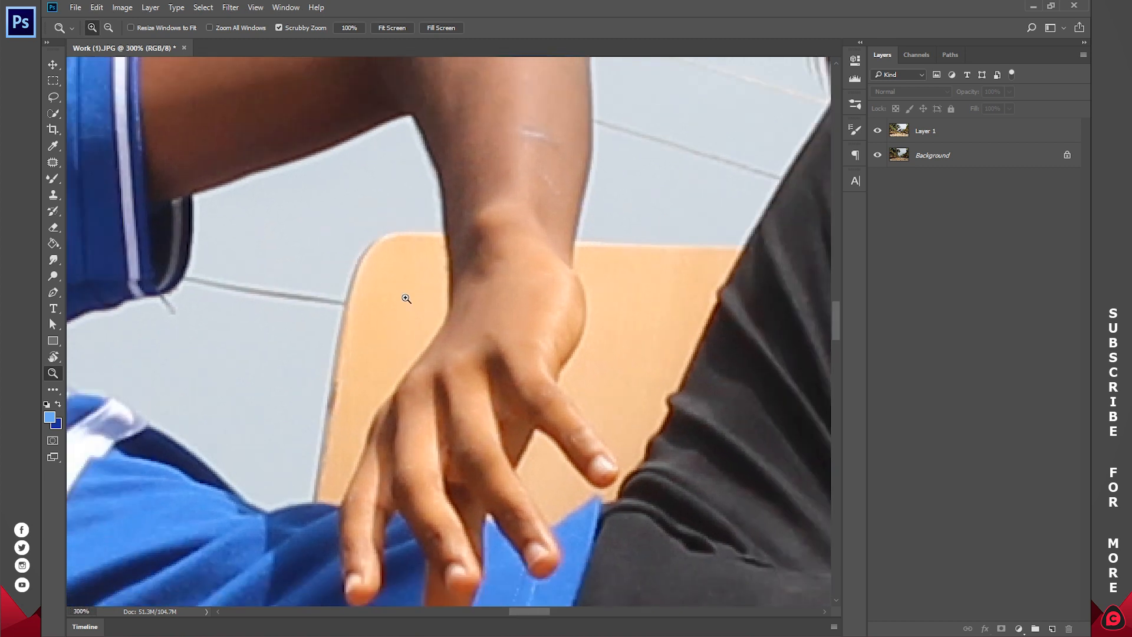
Step: Trace a closed Pen path around the backrest section between the shirt and the resting hand, following the wrist and finger edge
key("p")
left_click(443, 211)
left_click_drag(450, 297, 446, 315)
left_click_drag(422, 352, 403, 375)
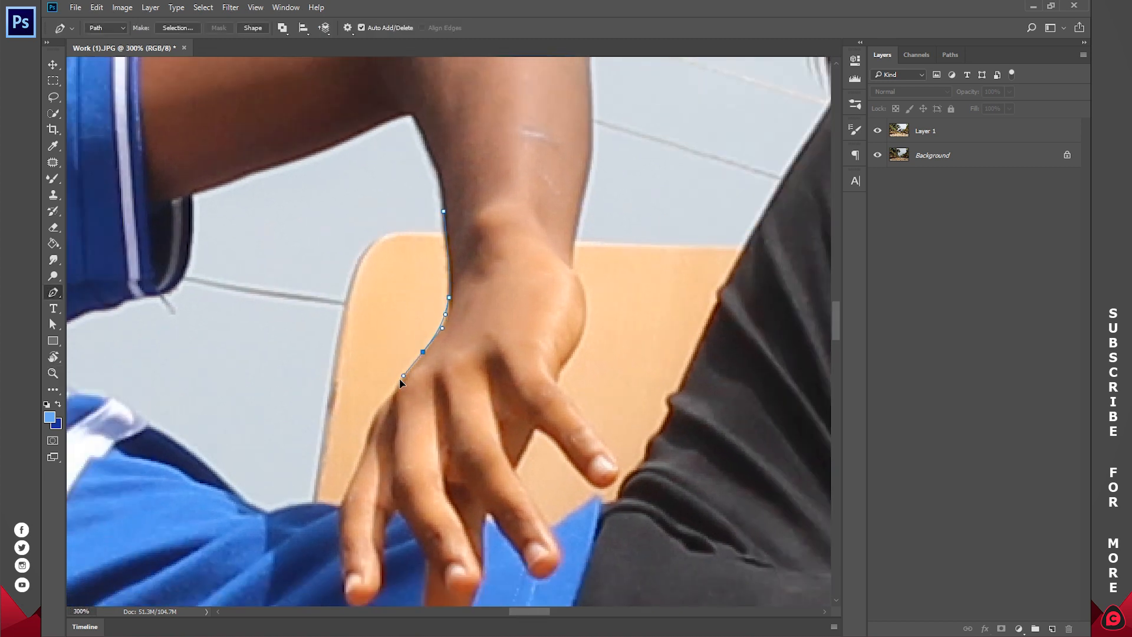
left_click_drag(372, 423, 368, 442)
key("ctrl+z")
left_click_drag(348, 488, 344, 498)
left_click(312, 502)
left_click(284, 402)
left_click(301, 269)
left_click(329, 217)
left_click_drag(386, 192, 436, 203)
left_click(444, 211)
Step: Convert the closed path around the backrest section into a selection
right_click(497, 211)
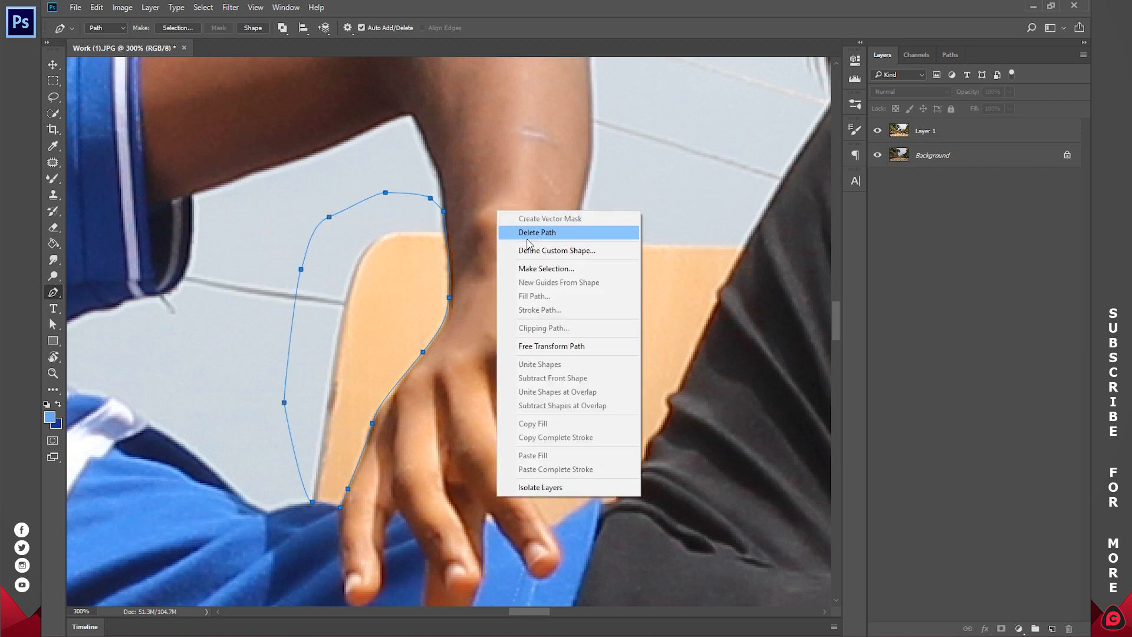
right_click(475, 215)
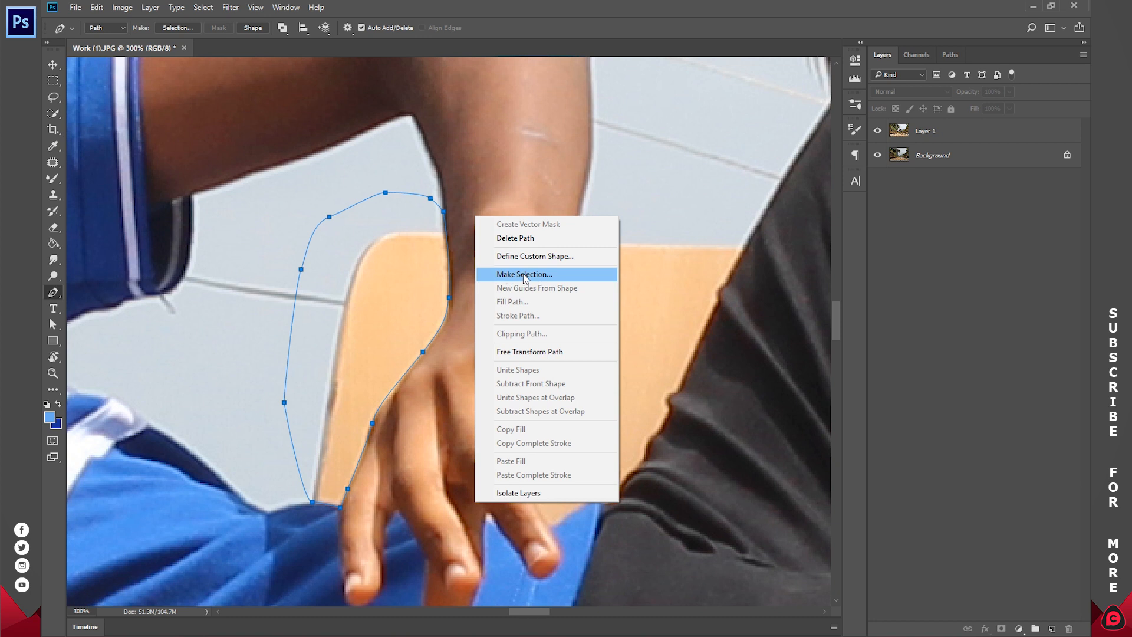
left_click(525, 275)
left_click(745, 166)
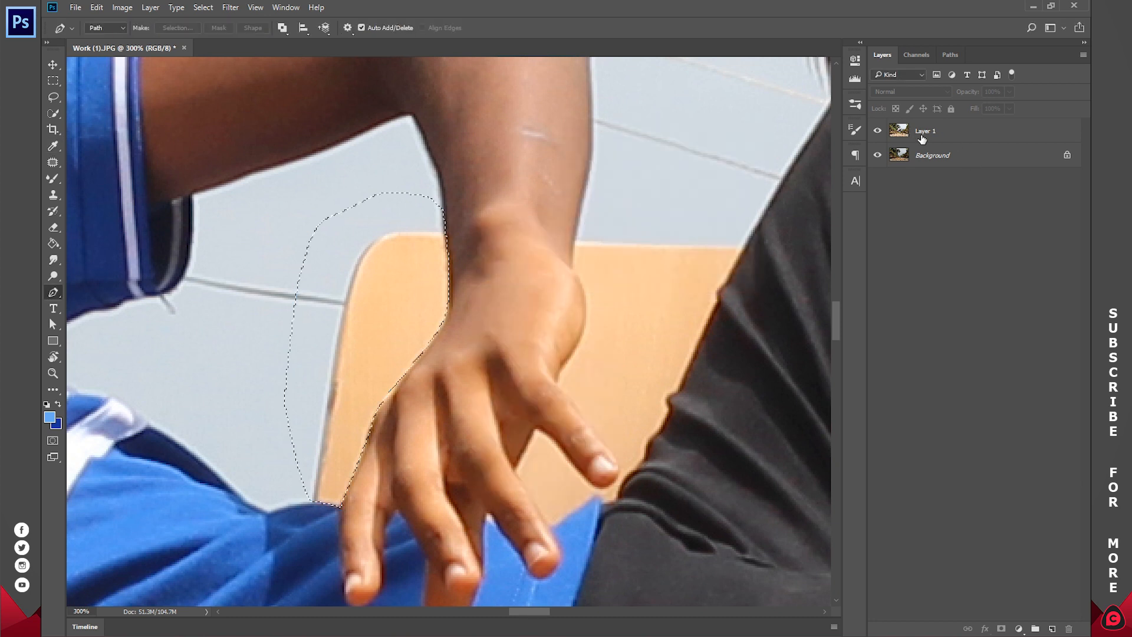
Step: Add a layer mask to Layer 1 from the selection and invert it to hide that backrest section
left_click(923, 138)
left_click(1002, 628)
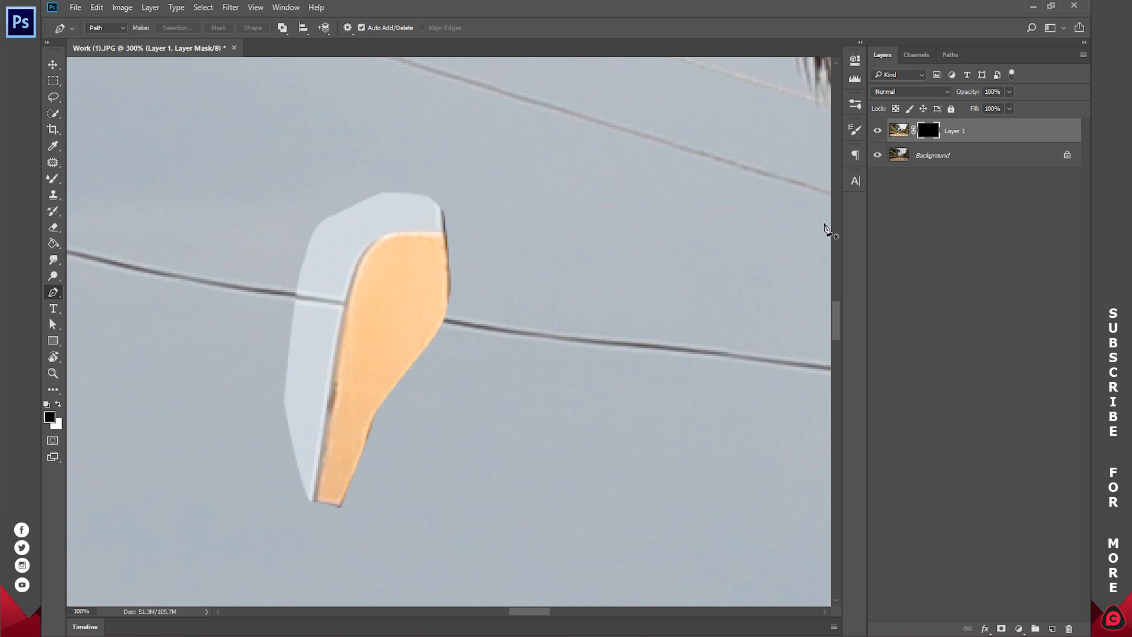
key("ctrl+i")
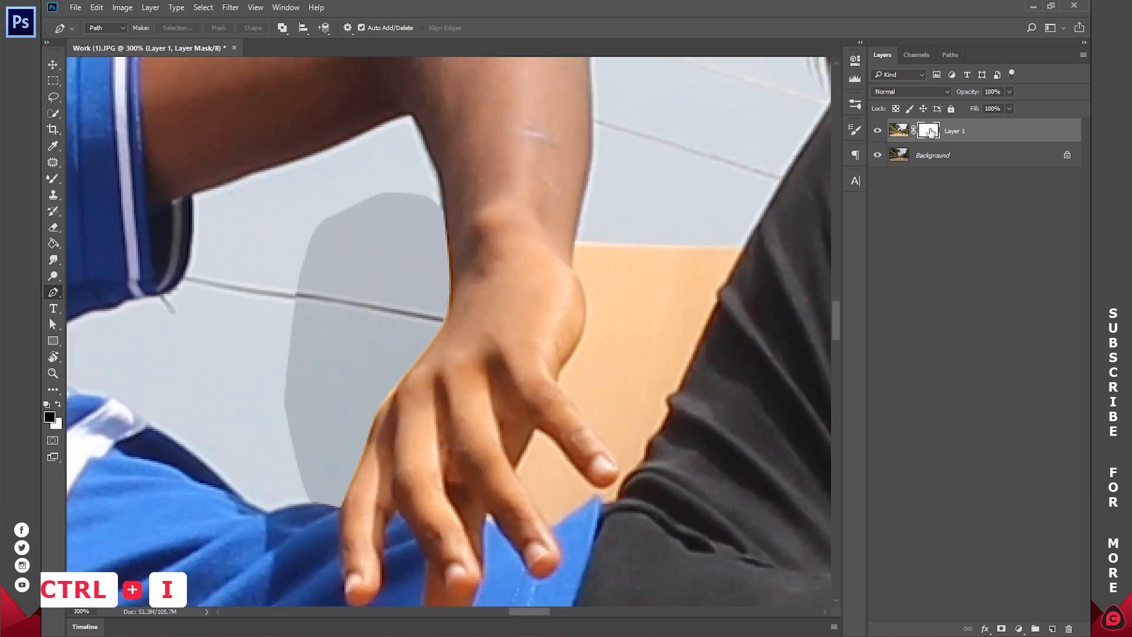
Step: Paint black on Layer 1's mask with the Brush tool to hide the backrest between the wrist and the raised thigh
left_click_drag(670, 311, 519, 296)
right_click(56, 175)
left_click(112, 184)
mouse_move(433, 224)
left_mouse_down()
mouse_move(457, 235)
mouse_move(517, 325)
mouse_move(524, 302)
left_mouse_up()
key("bracketleft")
key("bracketleft")
key("bracketleft")
left_click_drag(578, 250, 513, 383)
mouse_move(465, 432)
left_mouse_down()
mouse_move(414, 365)
mouse_move(436, 333)
mouse_move(443, 279)
mouse_move(432, 253)
mouse_move(464, 257)
mouse_move(433, 399)
mouse_move(440, 349)
mouse_move(470, 421)
mouse_move(500, 309)
mouse_move(543, 282)
mouse_move(504, 304)
mouse_move(491, 271)
mouse_move(501, 336)
mouse_move(543, 271)
left_mouse_up()
key("bracketright")
key("bracketright")
key("bracketright")
key("ctrl+z")
key("bracketleft")
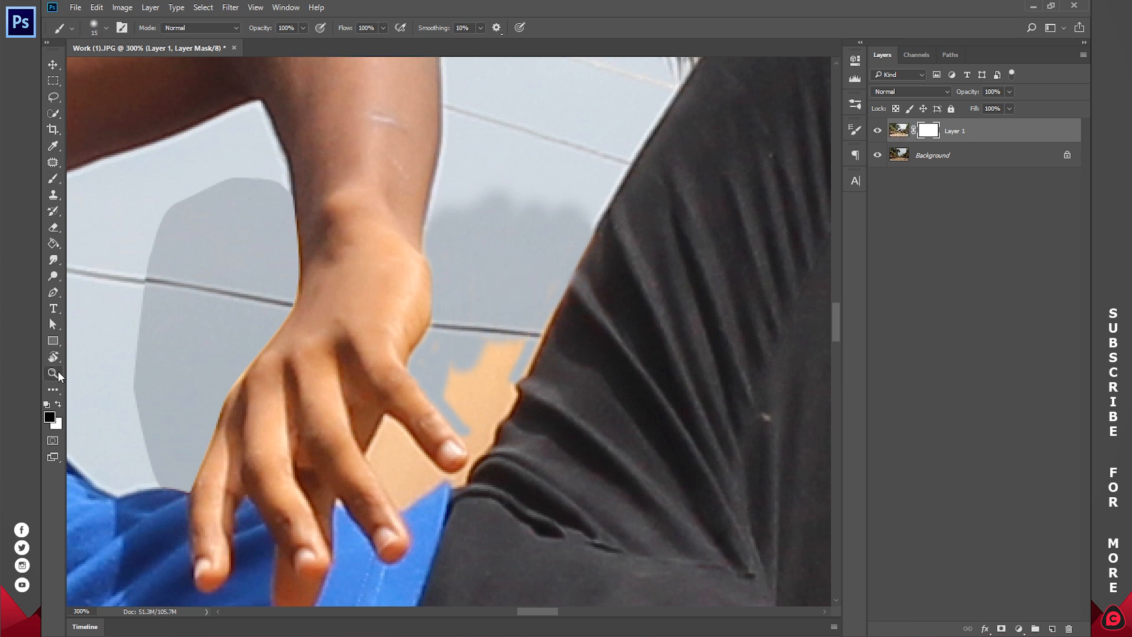
Step: Mask out the remaining backrest along the thigh and between the fingers and shirt hem, reducing the brush to 5 px for tight spots
key("ctrl+plus")
key("bracketleft")
key("bracketleft")
key("bracketleft")
mouse_move(644, 132)
left_mouse_down()
mouse_move(569, 301)
mouse_move(489, 435)
mouse_move(475, 397)
mouse_move(503, 304)
mouse_move(605, 217)
mouse_move(499, 414)
left_mouse_up()
key("bracketright")
key("bracketright")
key("bracketright")
key("bracketleft")
mouse_move(359, 433)
left_mouse_down()
mouse_move(372, 398)
mouse_move(435, 466)
mouse_move(407, 490)
mouse_move(371, 465)
mouse_move(375, 418)
mouse_move(384, 475)
mouse_move(370, 446)
mouse_move(394, 478)
mouse_move(454, 473)
left_mouse_up()
key("bracketleft")
key("bracketleft")
key("bracketleft")
key("bracketleft")
key("bracketleft")
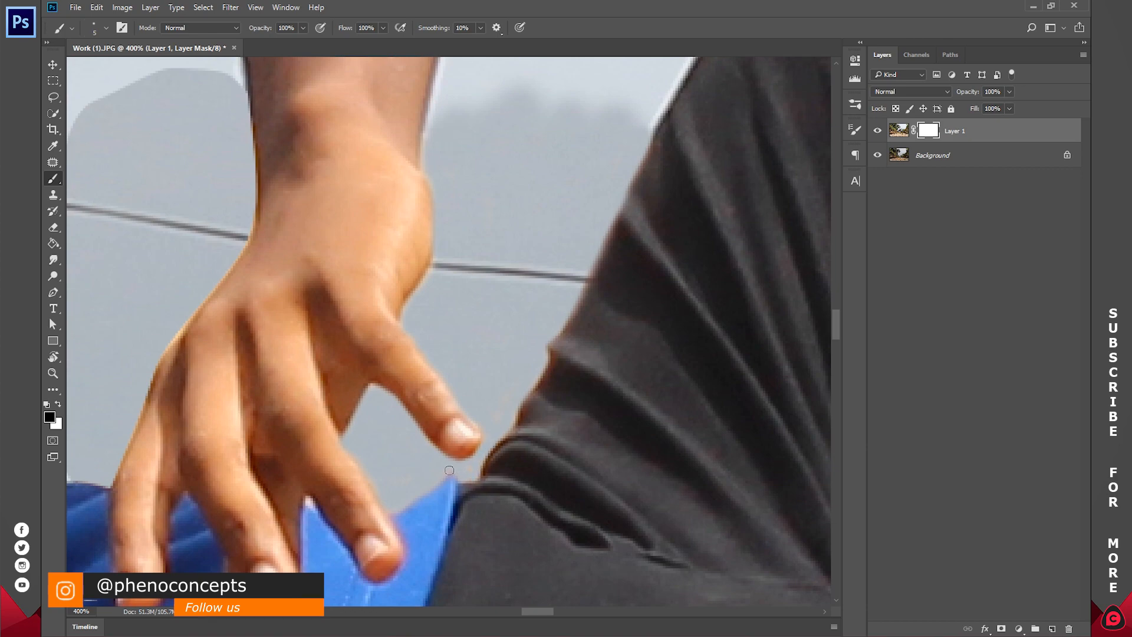
Step: Start a Pen path at the top of the remaining backrest behind the raised leg and trace down the thigh's edge
key("z")
left_click(392, 29)
left_click(513, 271)
left_click(513, 270)
left_click(488, 233)
left_click(502, 201)
scroll(502, 201, "down", 2)
key("p")
left_click(503, 94)
left_click(479, 136)
left_click(476, 142)
left_click(473, 157)
left_click(464, 183)
left_click(454, 210)
left_click(435, 263)
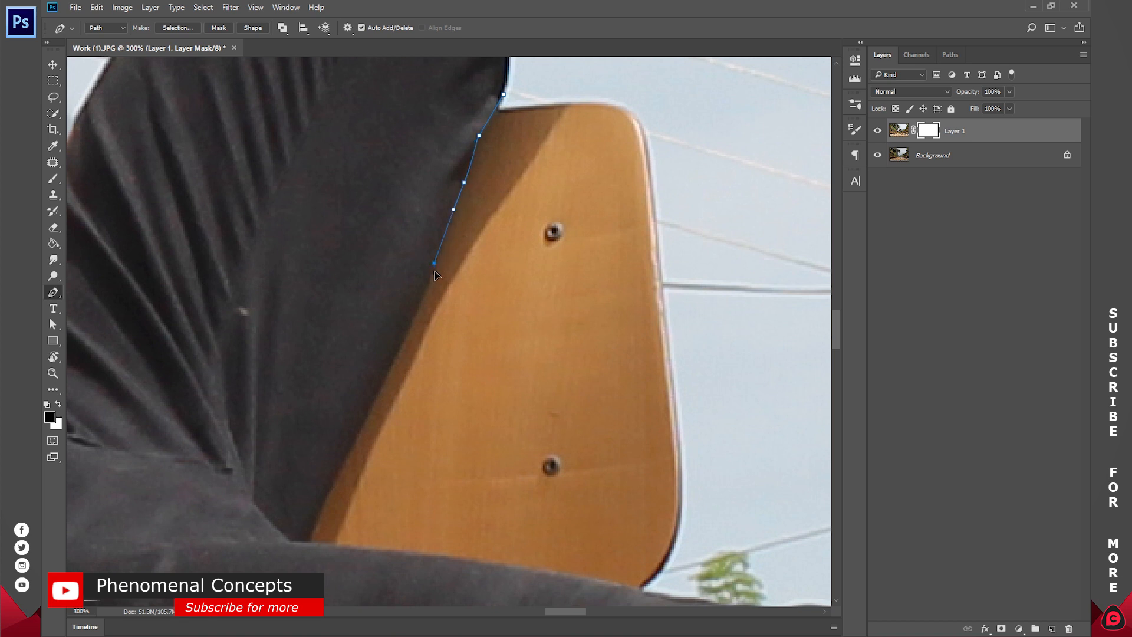
Step: Continue the Pen path down the raised thigh's edge to the lap, then along the lower leg to the backrest's outer corner
left_click(372, 407)
left_click(358, 436)
left_click(330, 481)
left_click(324, 497)
left_click(317, 514)
left_click(309, 542)
left_click(363, 548)
left_click(383, 550)
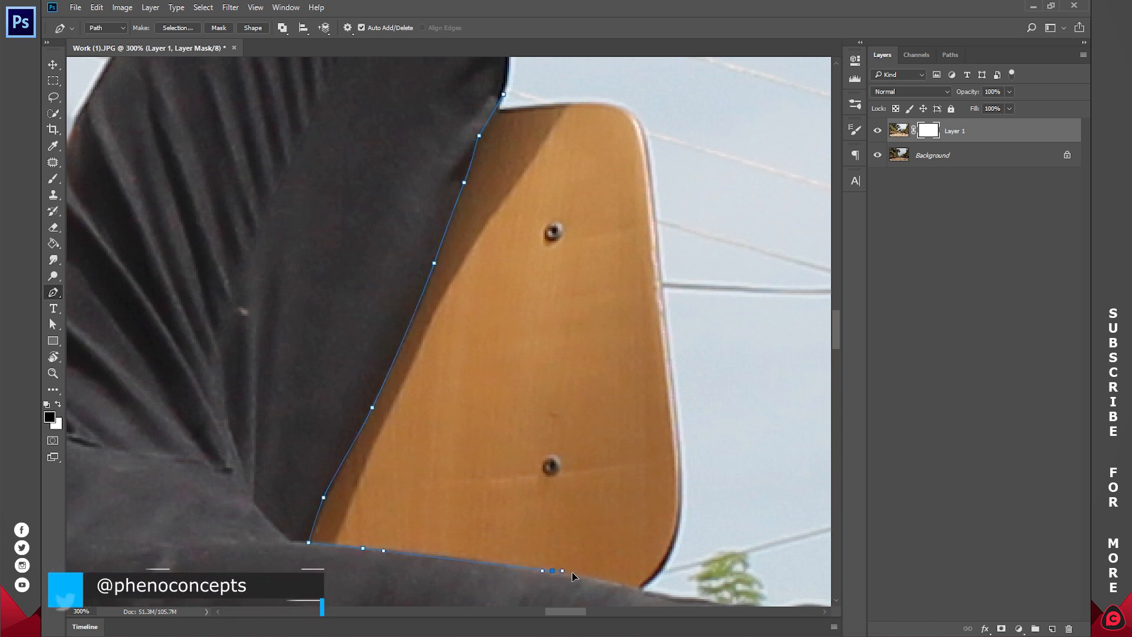
left_click(524, 565)
left_click(552, 570)
left_click(581, 576)
left_click(640, 588)
Step: Close the path through the sky around the backrest's outer edge and convert it to a selection
left_click(706, 550)
left_click(732, 324)
left_click(702, 178)
left_click(655, 90)
left_click(605, 73)
left_click(504, 94)
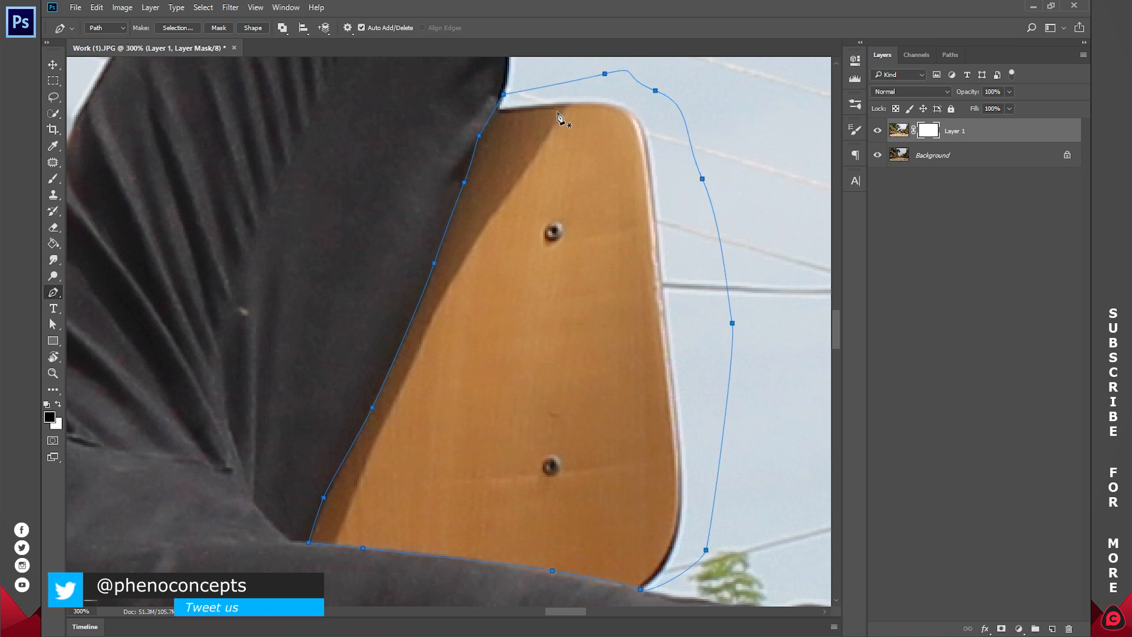
right_click(611, 171)
left_click(611, 172)
key("Return")
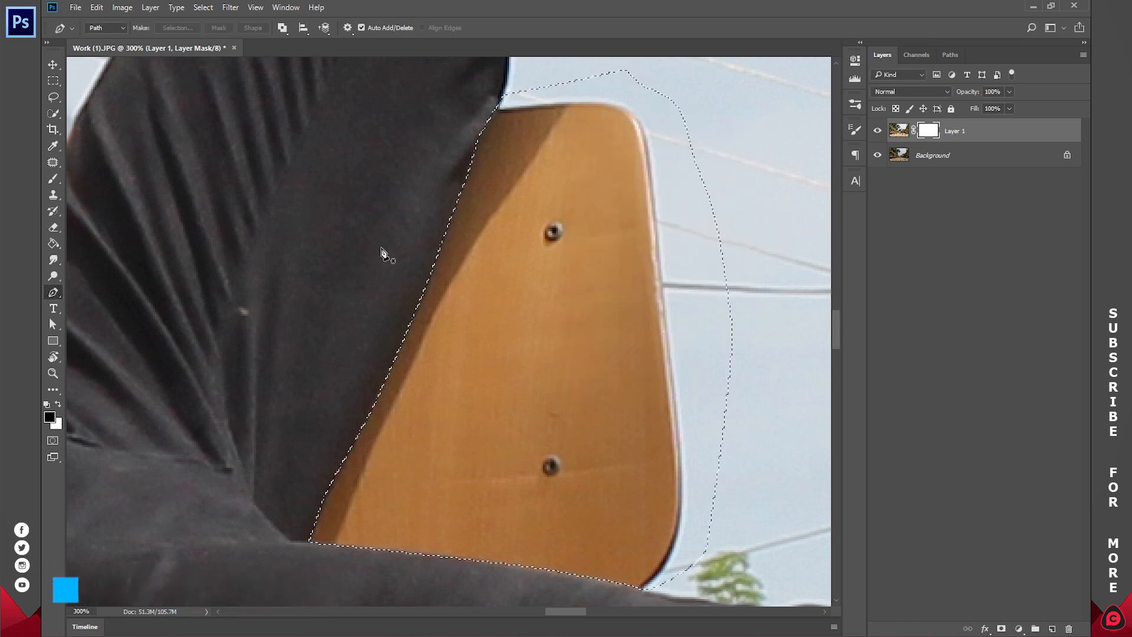
Step: Paint black on Layer 1's mask inside the selection to hide the backrest, then deselect
key("b")
right_click(552, 194)
left_click_drag(634, 226, 656, 227)
key("Return")
mouse_move(549, 121)
left_mouse_down()
mouse_move(607, 345)
mouse_move(531, 425)
mouse_move(614, 431)
mouse_move(666, 522)
mouse_move(631, 316)
left_mouse_up()
key("ctrl+d")
Step: Paint black on Layer 1's mask over the chair's legs and feet to reveal the empty tracks and foliage behind
key("z")
left_click(389, 27)
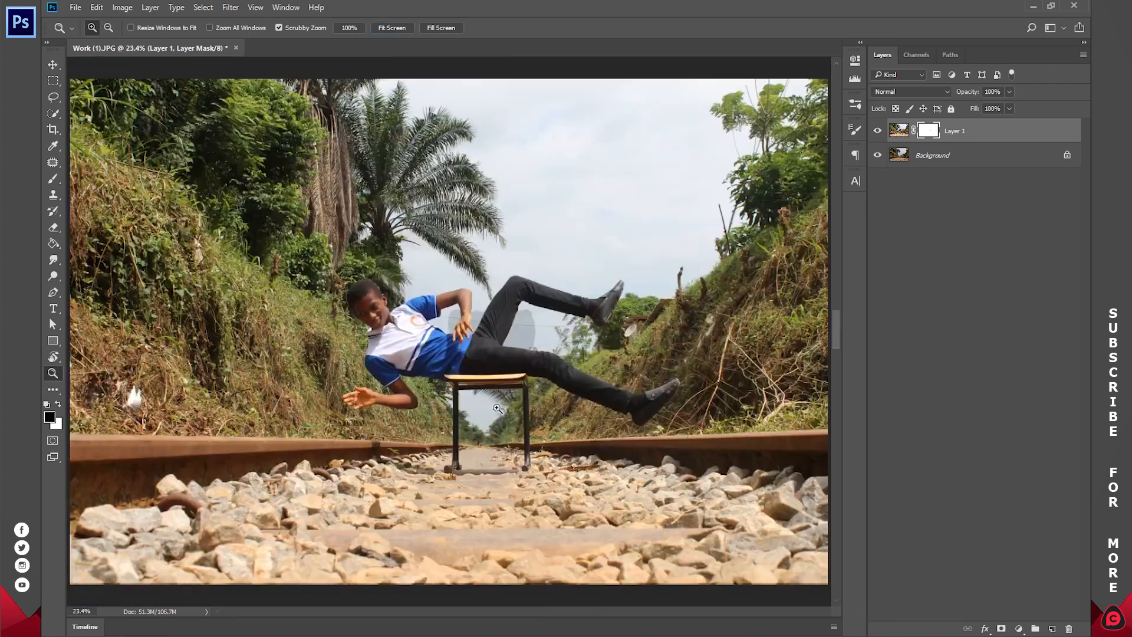
left_click(431, 366)
left_click_drag(493, 553, 565, 536)
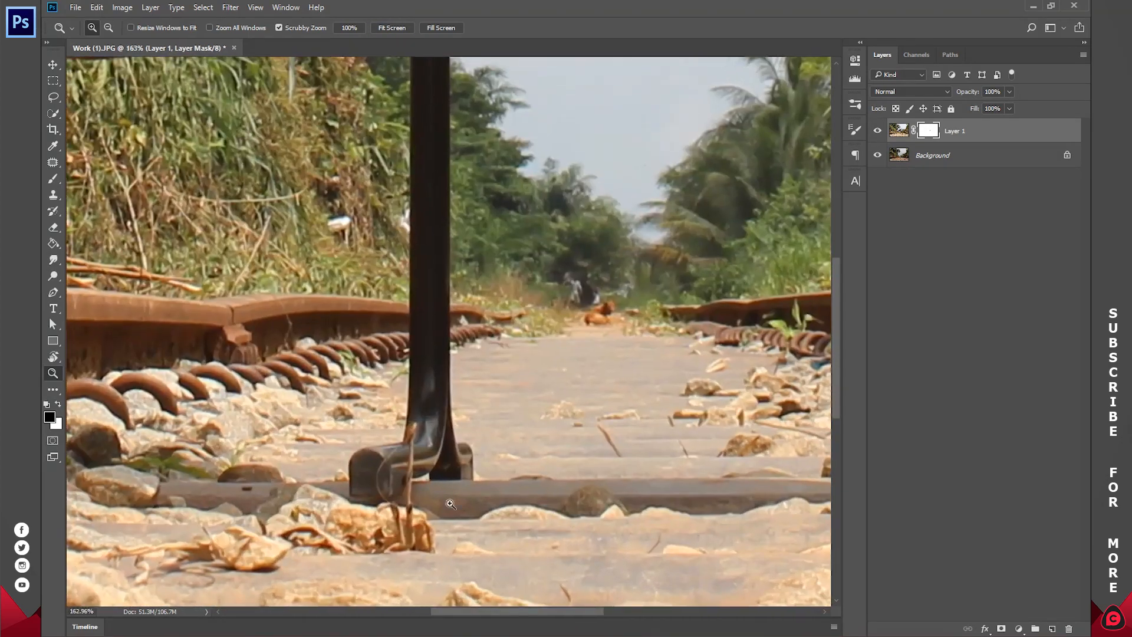
key("b")
left_click_drag(386, 478, 459, 361)
left_click_drag(696, 201, 283, 496)
mouse_move(495, 466)
left_mouse_down()
mouse_move(470, 488)
mouse_move(495, 235)
left_mouse_up()
mouse_move(202, 301)
left_mouse_down()
mouse_move(307, 485)
mouse_move(600, 214)
left_mouse_up()
left_click_drag(417, 100, 417, 330)
left_click_drag(413, 236, 434, 478)
Step: Draw a closed Pen path around the remaining wooden seat, following the underside of the shirt and thigh
key("p")
left_click(373, 332)
left_click_drag(364, 301, 363, 260)
left_click(363, 301, "alt")
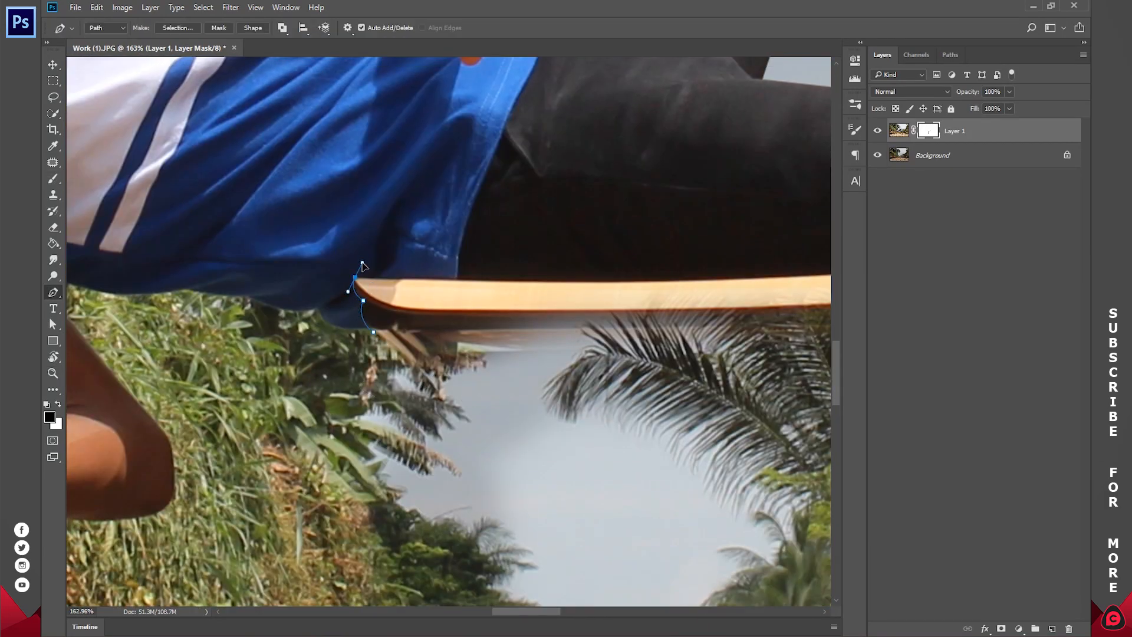
left_click(354, 277, "alt")
left_click_drag(649, 295, 356, 321)
left_click_drag(213, 306, 222, 306)
left_click(476, 303)
left_click(637, 297)
left_click_drag(531, 354, 626, 358)
Step: Convert the seat path to a selection, fill it with black on Layer 1's mask, and deselect
right_click(355, 112)
left_click(392, 171)
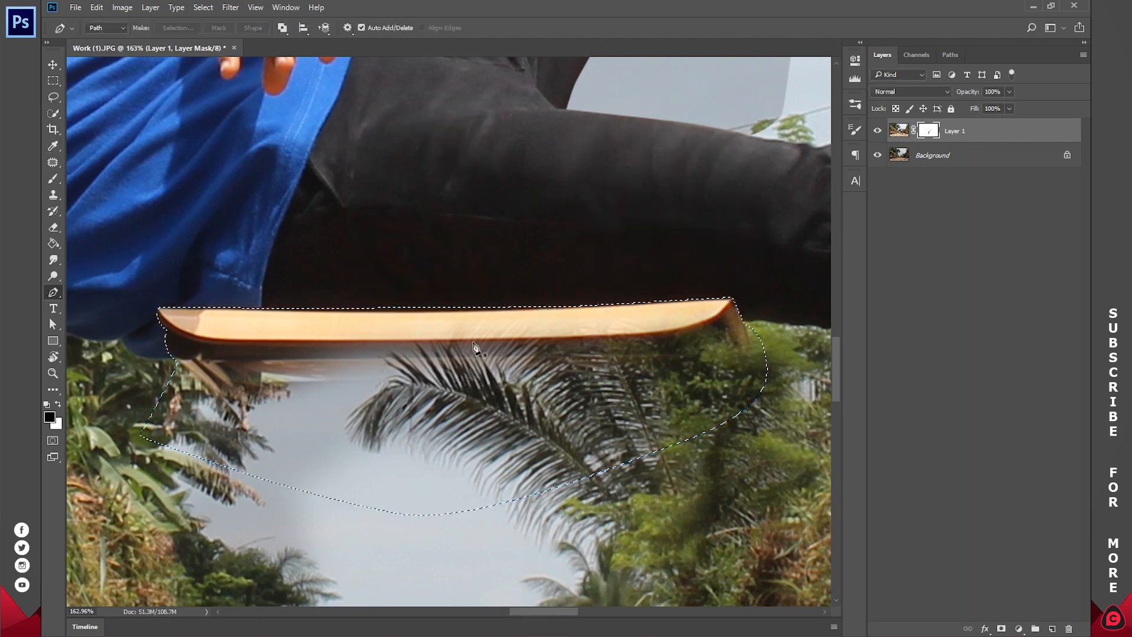
key("alt+BackSpace")
key("ctrl+d")
Step: Add an Exposure adjustment layer directly above the Background and set its exposure to +0.50
key("z")
left_click(547, 257, "alt")
left_click(548, 256, "alt")
left_click(547, 257, "alt")
left_click_drag(550, 266, 509, 342)
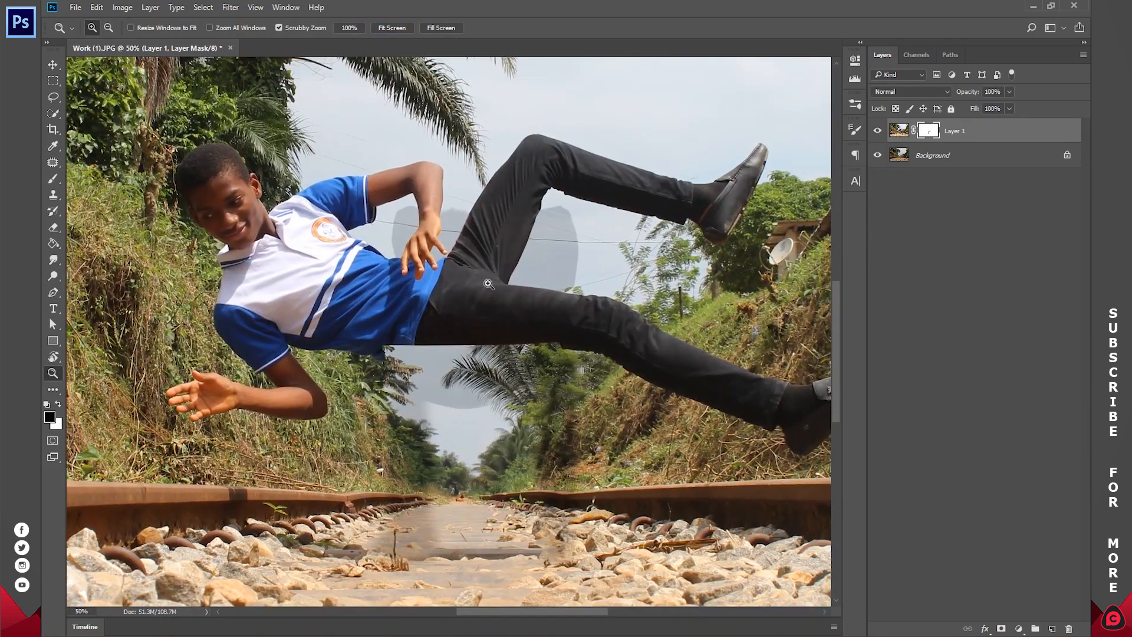
left_click(962, 159)
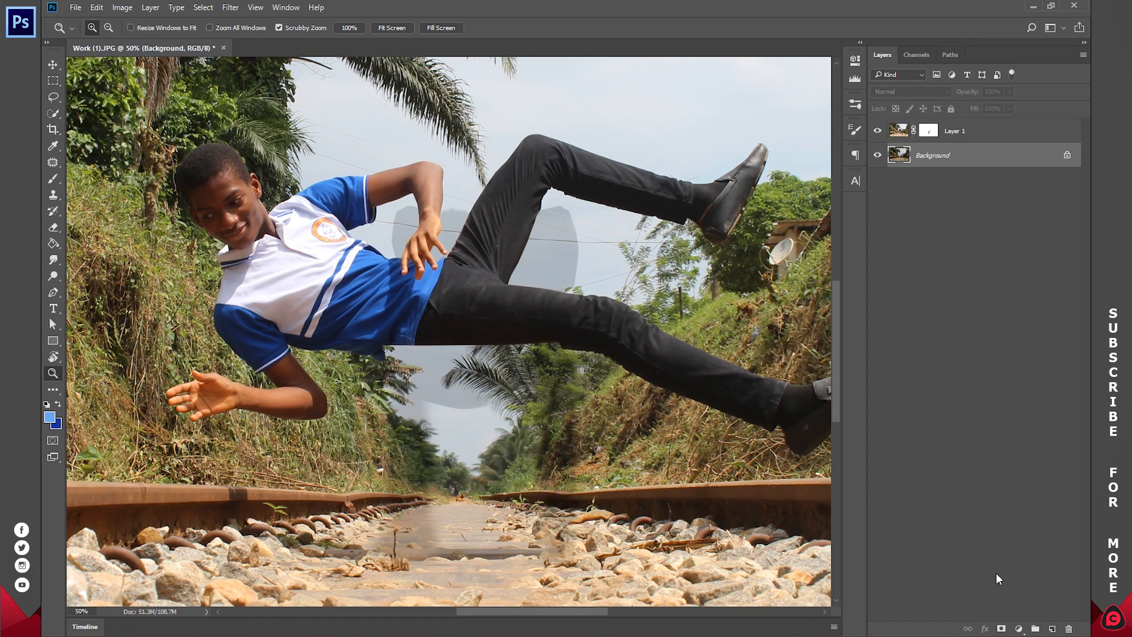
left_click(1021, 628)
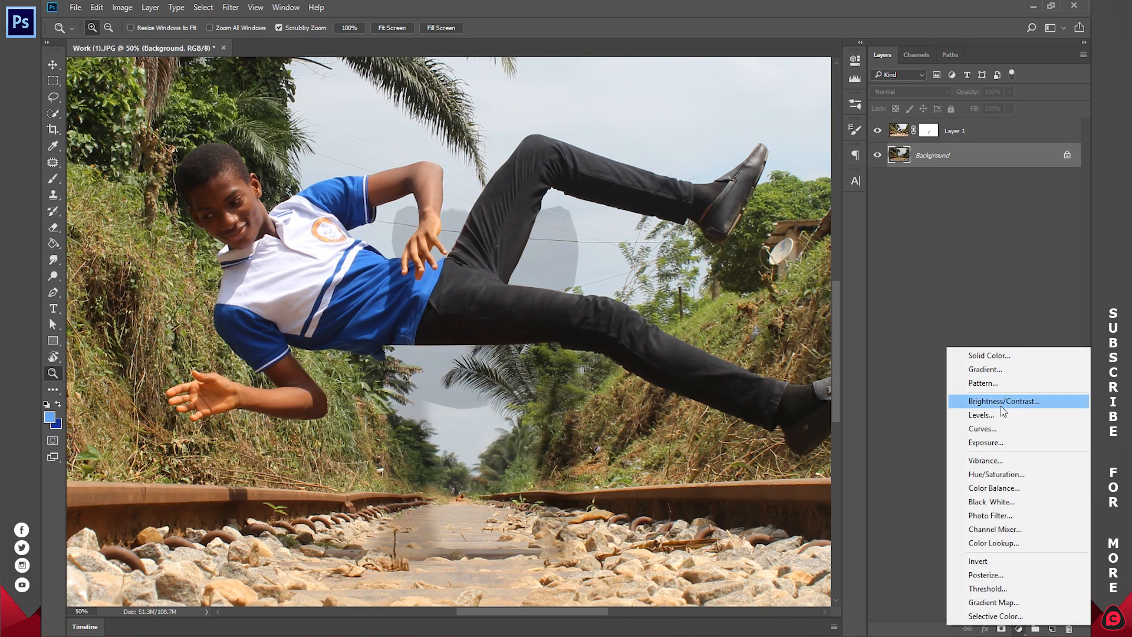
left_click(1002, 444)
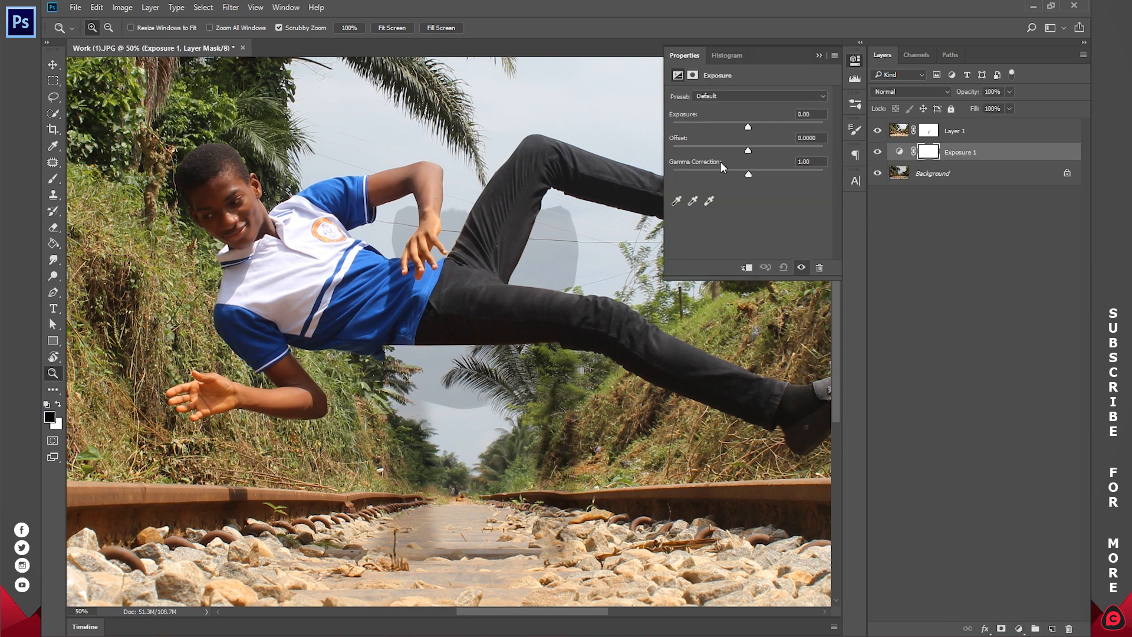
left_click_drag(748, 122, 754, 126)
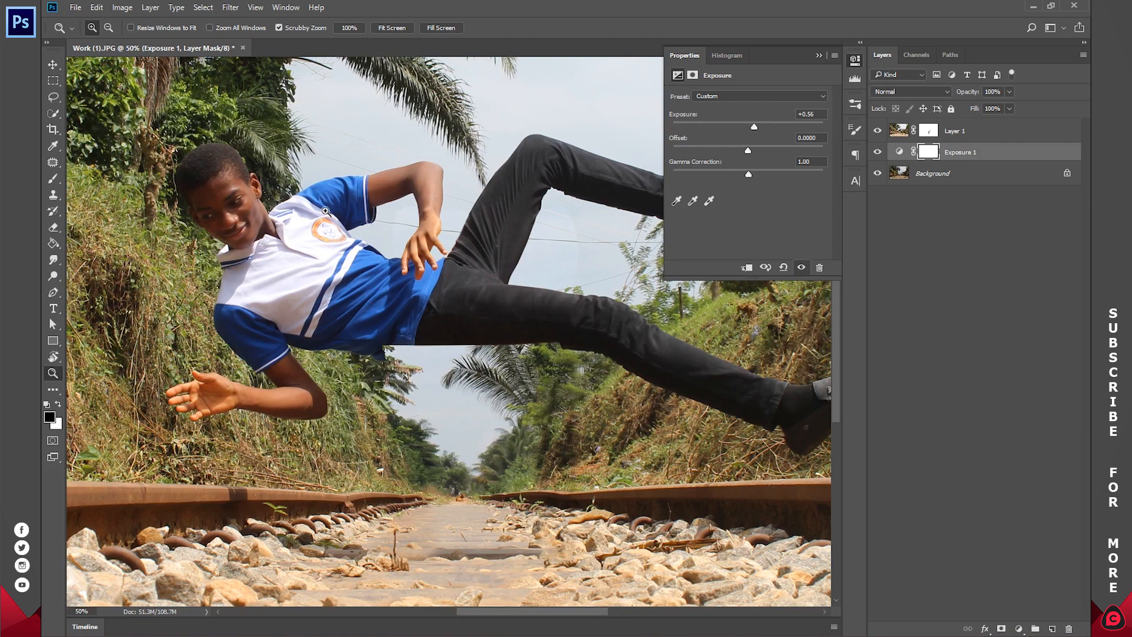
left_click_drag(757, 125, 754, 125)
left_click(466, 295)
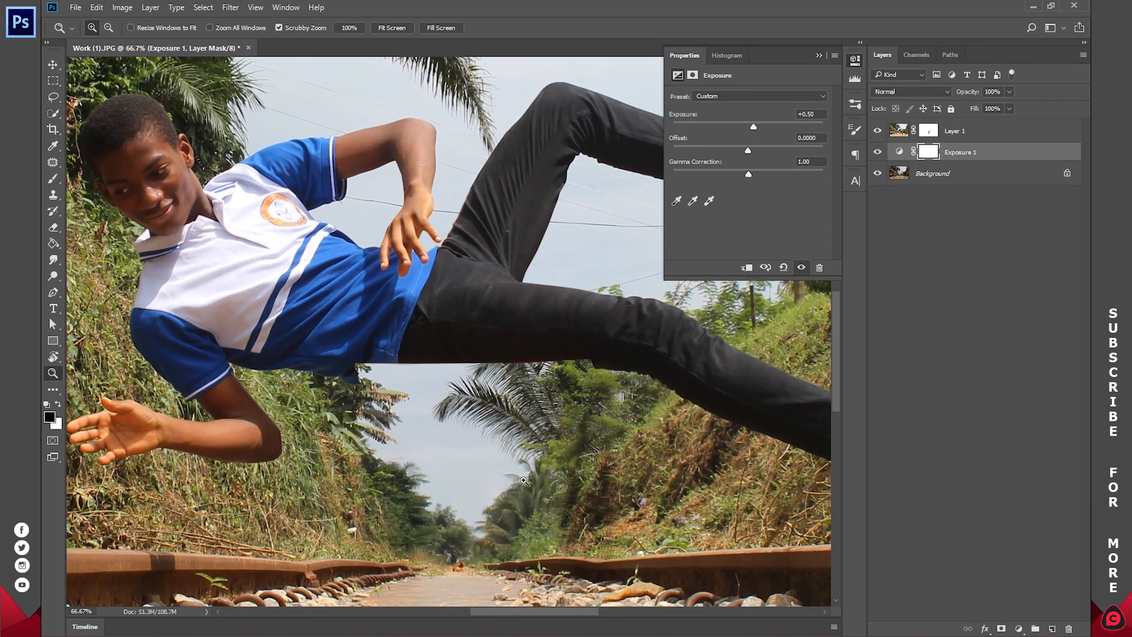
Step: Inspect the blend along the tracks and compare the whole image with the Exposure adjustment hidden and shown
scroll(529, 470, "down", 3)
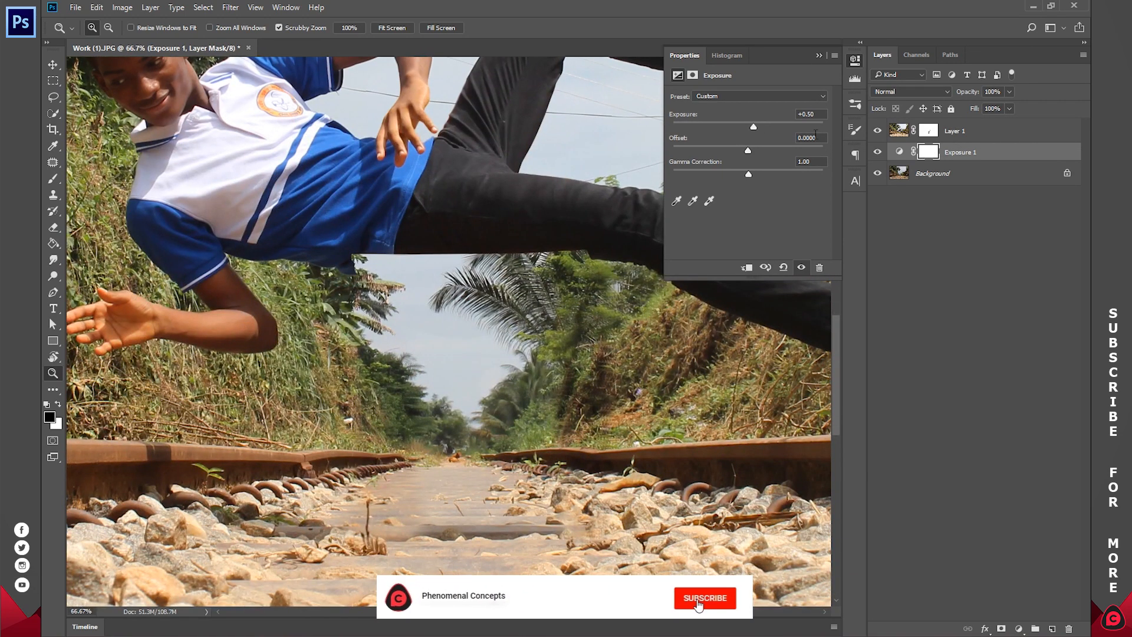
left_click_drag(541, 426, 554, 382)
left_click(855, 61)
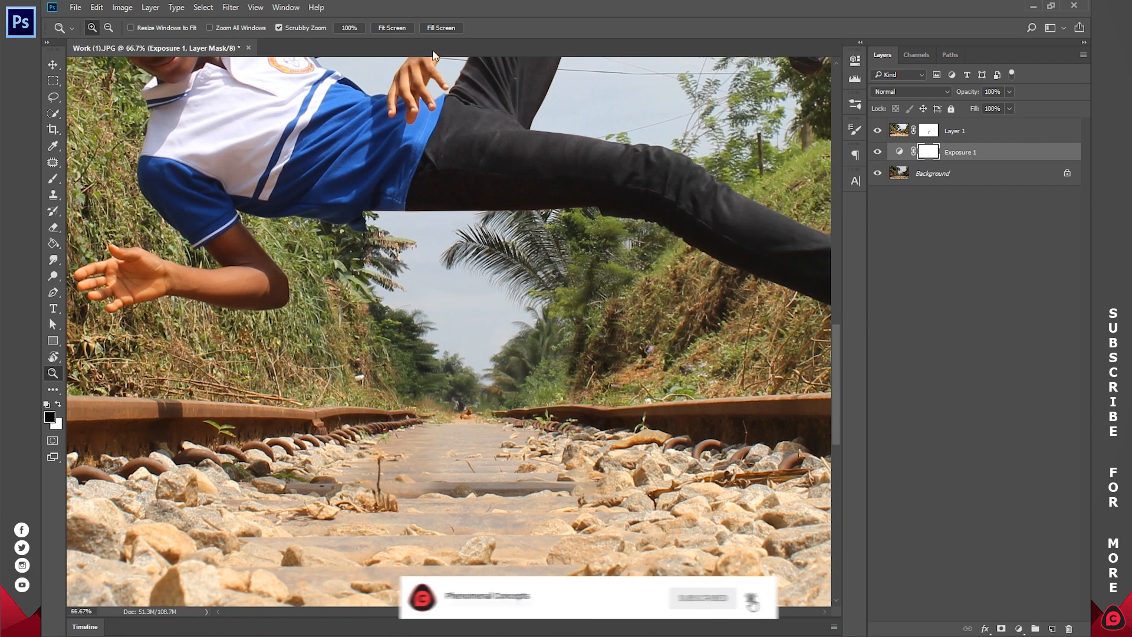
left_click(405, 29)
left_click(878, 153)
left_click(878, 152)
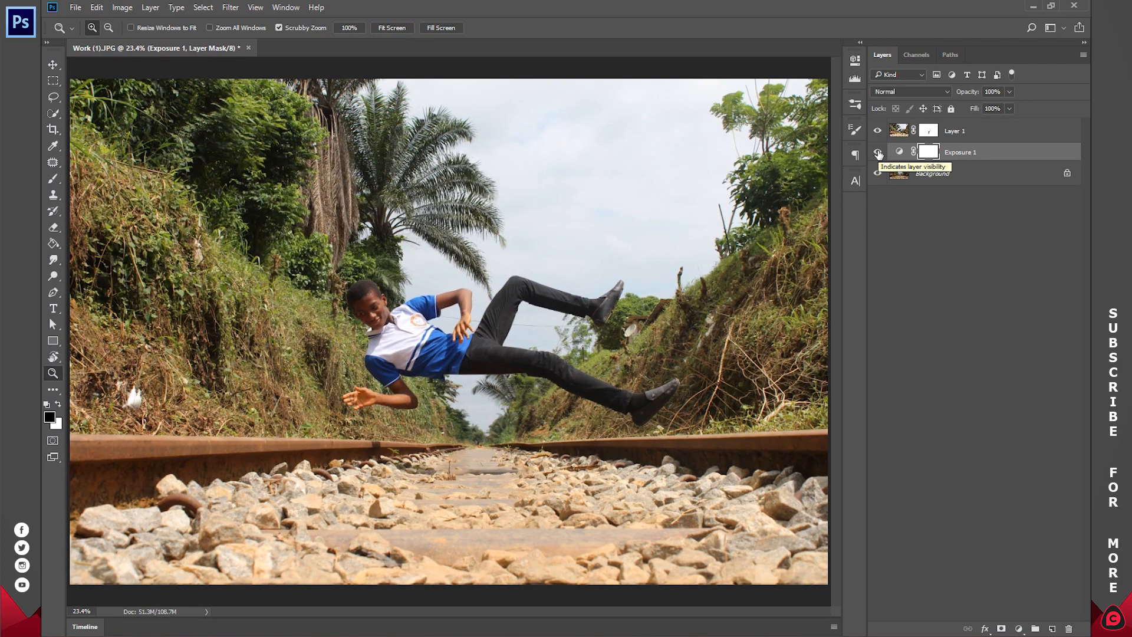
Step: Brush black on Layer 1's mask over the dark shadow cast across the rail beneath the hand
left_click(332, 472)
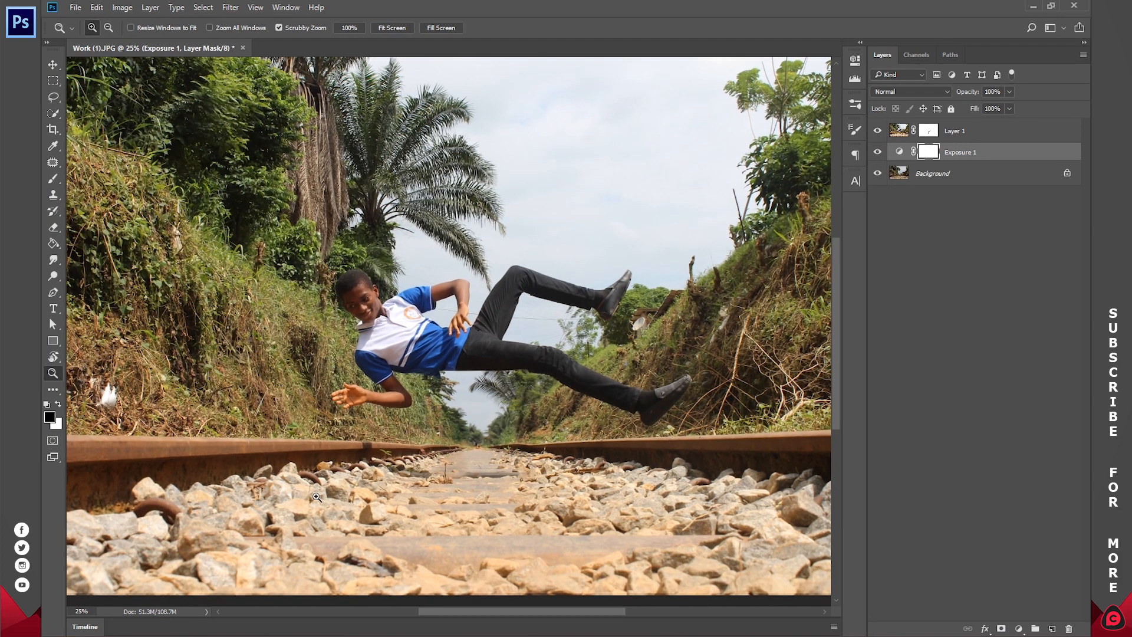
left_click_drag(333, 463, 430, 402)
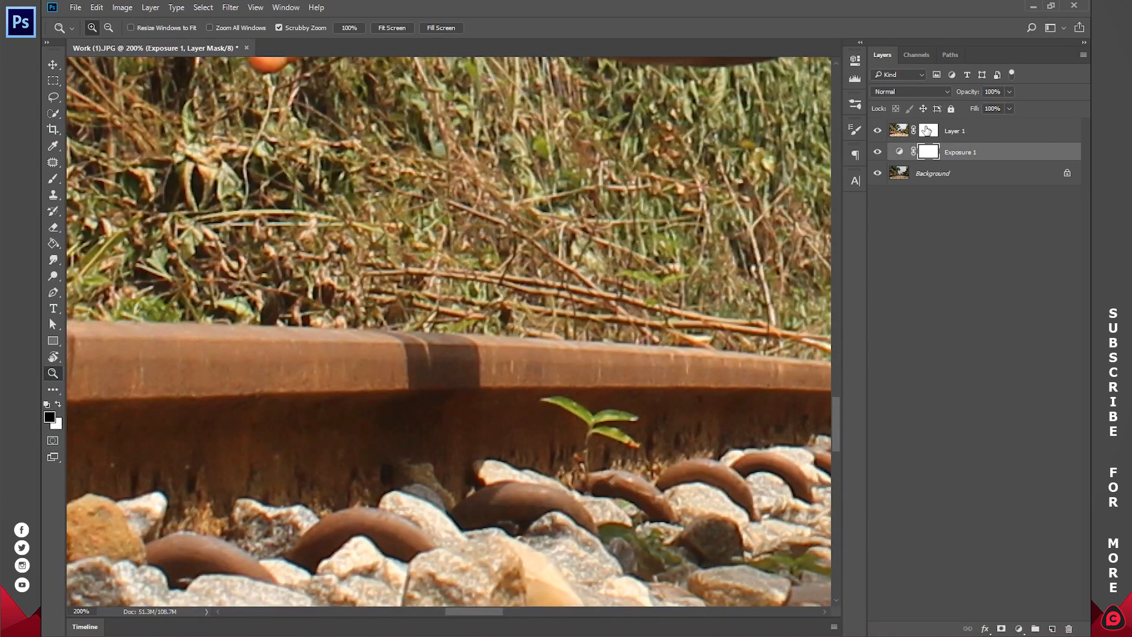
left_click(927, 131)
key("b")
mouse_move(455, 354)
left_mouse_down()
mouse_move(485, 429)
mouse_move(427, 436)
mouse_move(462, 456)
mouse_move(510, 419)
mouse_move(424, 397)
mouse_move(449, 394)
mouse_move(399, 397)
mouse_move(460, 397)
mouse_move(487, 406)
mouse_move(432, 414)
mouse_move(481, 412)
left_mouse_up()
key("ctrl+z")
key("z")
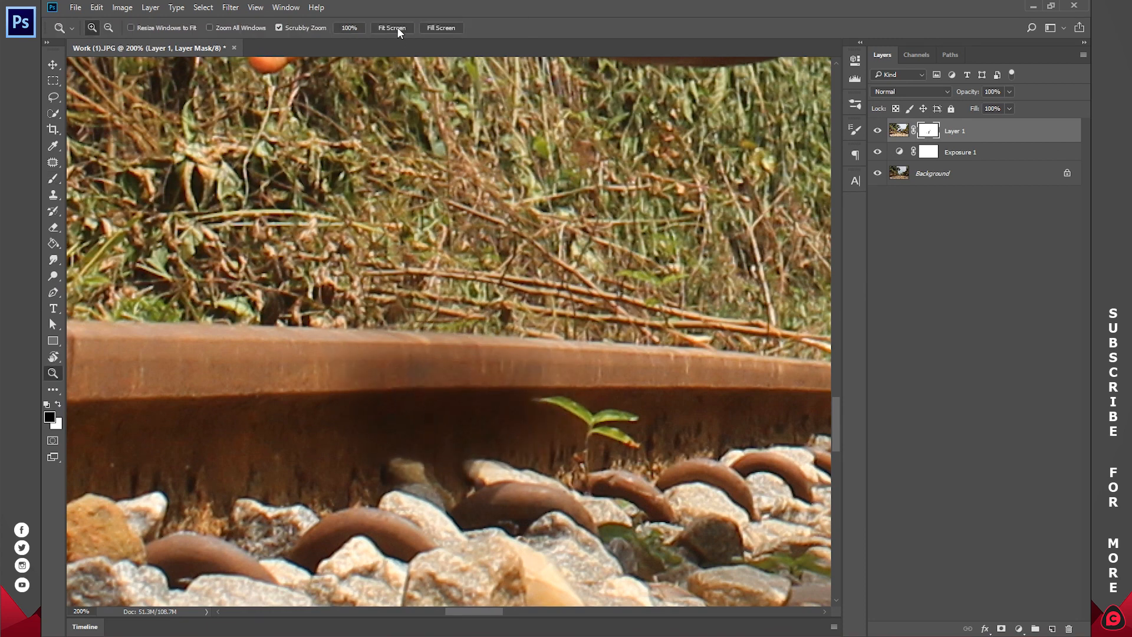
Step: Apply Layer 1's layer mask permanently to the layer
left_click(392, 28)
left_click(510, 337)
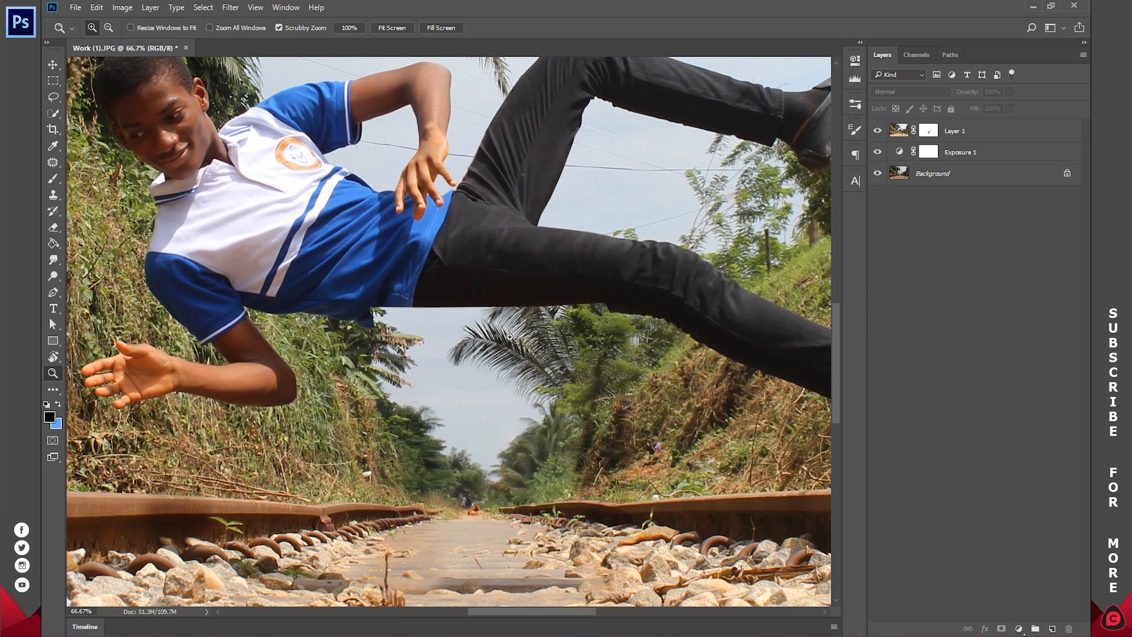
left_click(510, 337)
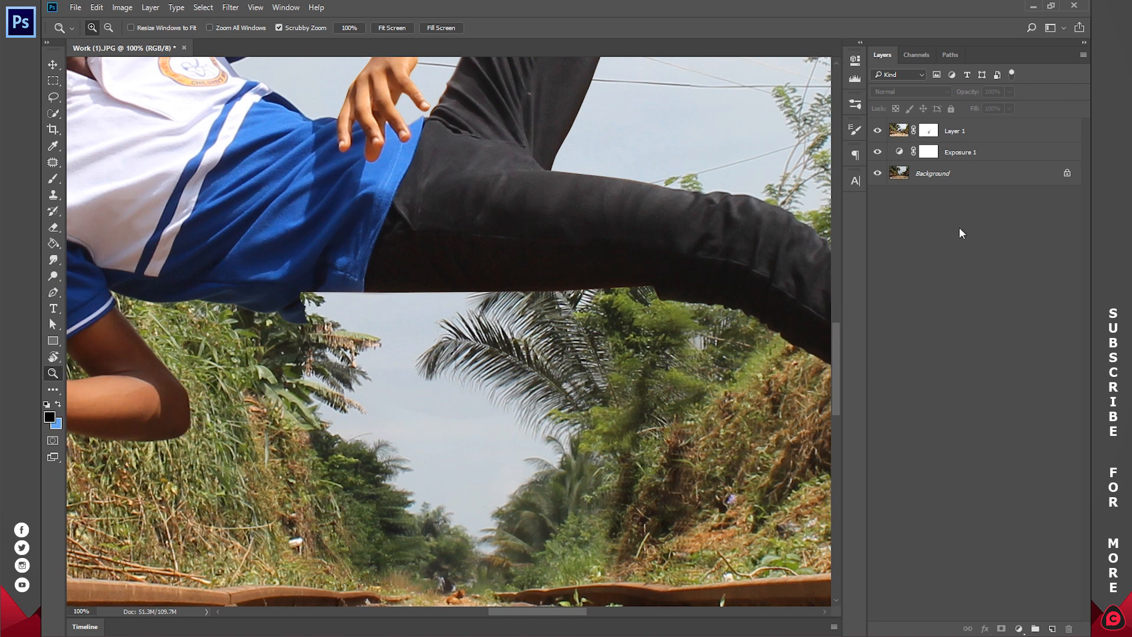
left_click(930, 132)
right_click(930, 133)
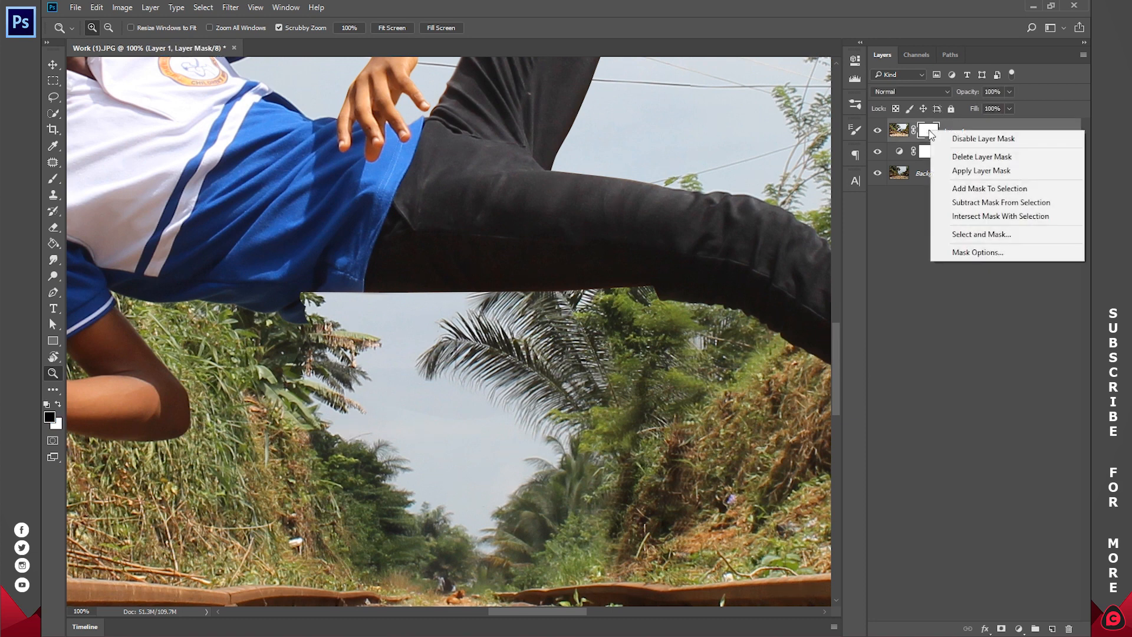
left_click(962, 171)
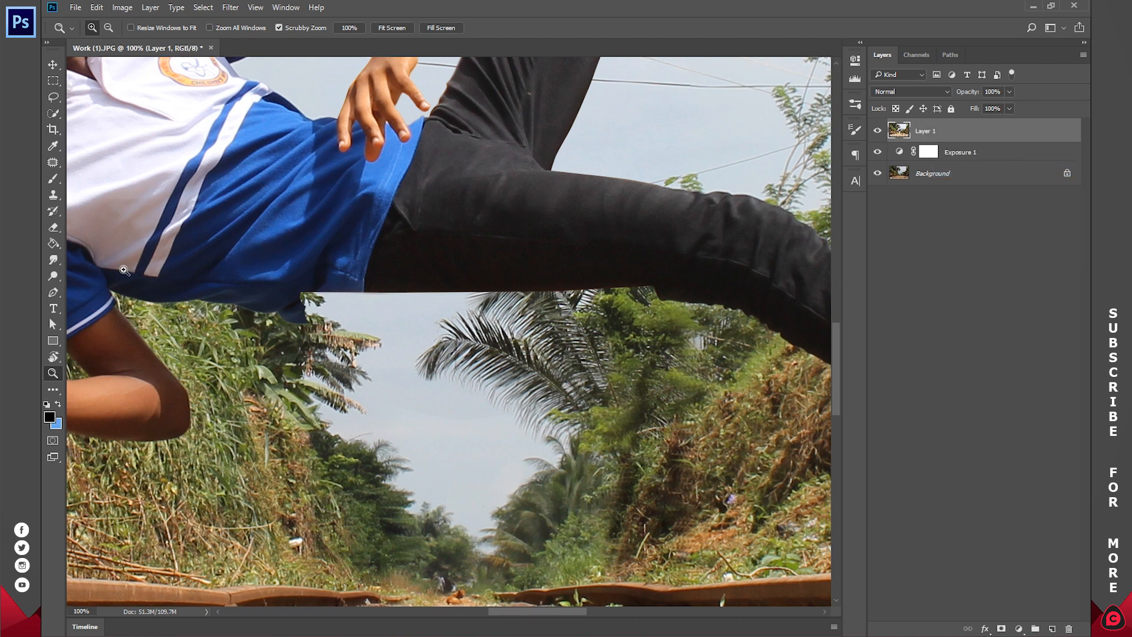
Step: Smudge the underside of the shirt and thigh with a Soft Round brush reduced to 80 px to soften the cut edge
left_click_drag(53, 260, 96, 290)
left_click(110, 286)
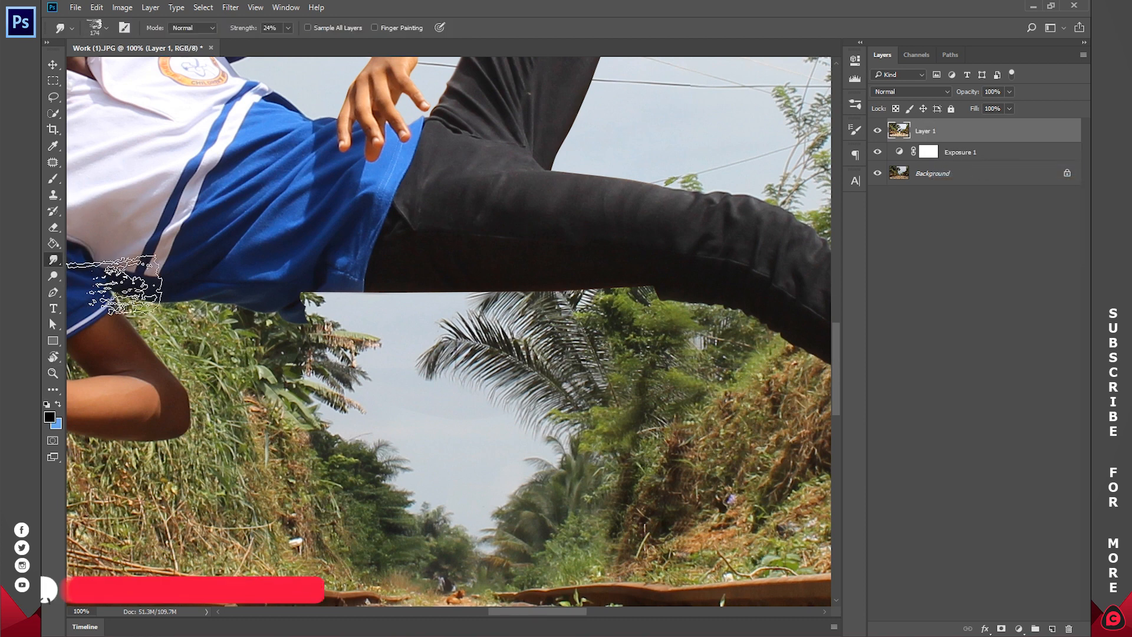
right_click(352, 286)
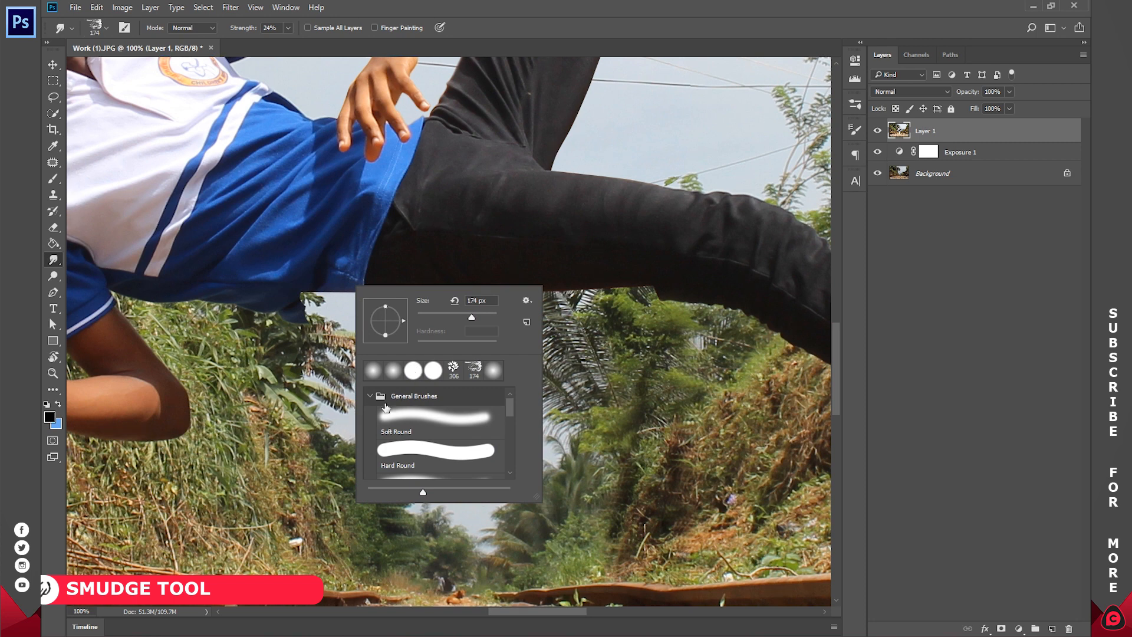
left_click(436, 416)
mouse_move(299, 288)
left_mouse_down()
mouse_move(321, 307)
mouse_move(352, 280)
mouse_move(357, 307)
mouse_move(391, 281)
mouse_move(403, 302)
mouse_move(428, 285)
mouse_move(434, 301)
mouse_move(443, 290)
mouse_move(521, 298)
mouse_move(537, 285)
mouse_move(544, 301)
mouse_move(570, 281)
mouse_move(575, 304)
mouse_move(662, 289)
mouse_move(633, 303)
mouse_move(642, 312)
mouse_move(640, 288)
mouse_move(652, 311)
left_mouse_up()
key("bracketleft")
key("bracketleft")
key("bracketleft")
key("bracketleft")
key("bracketleft")
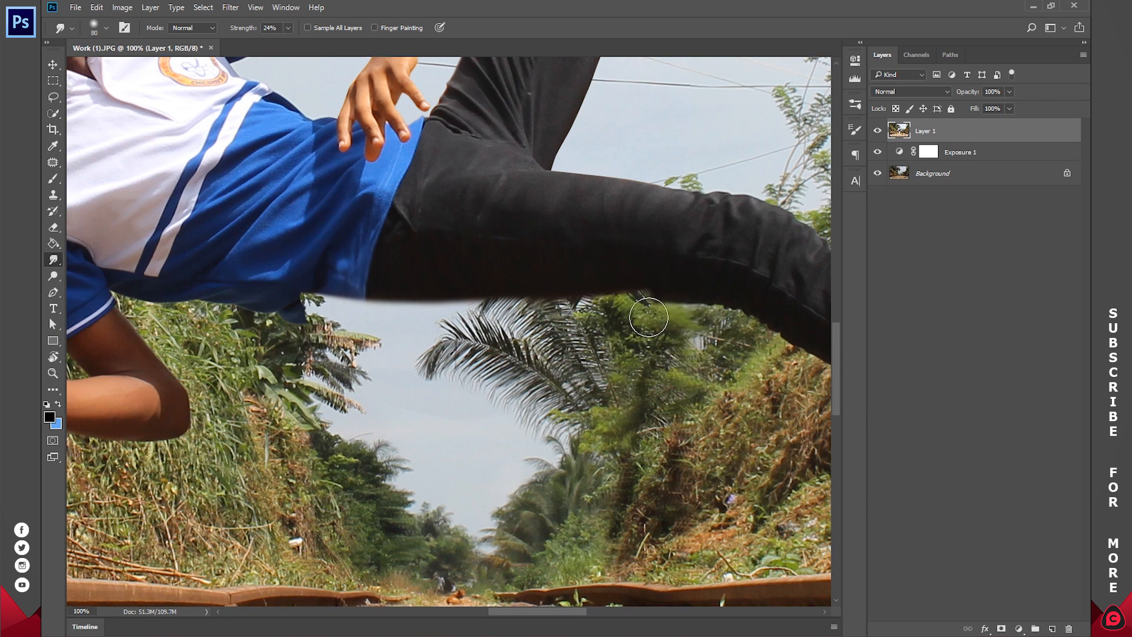
mouse_move(653, 313)
left_mouse_down()
mouse_move(677, 312)
mouse_move(694, 298)
mouse_move(744, 321)
left_mouse_up()
left_click_drag(654, 283, 649, 295)
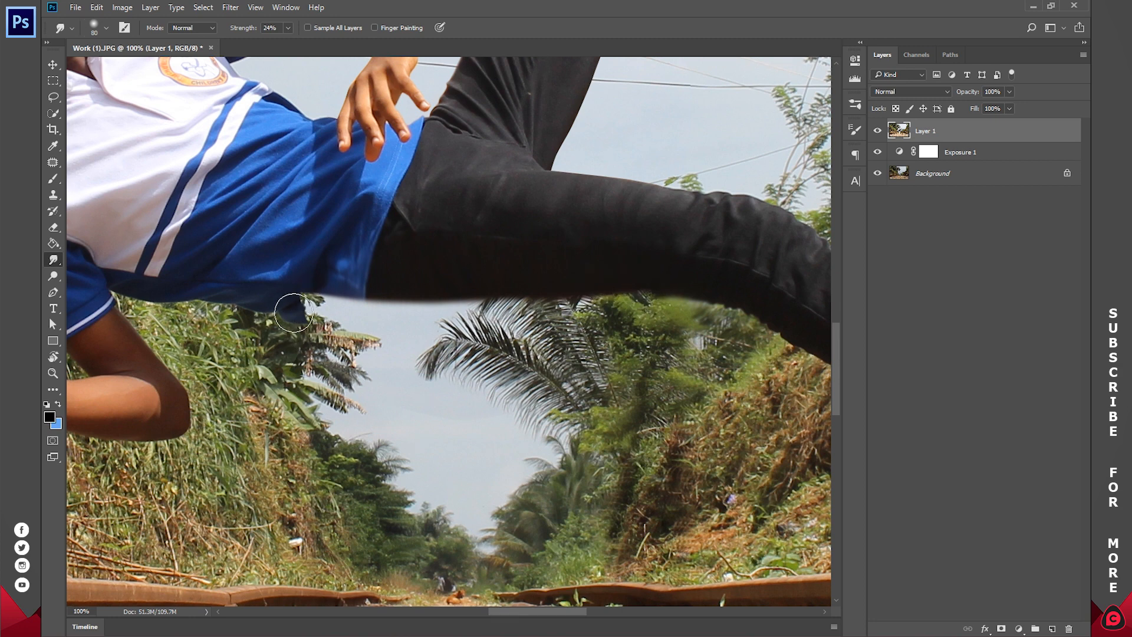
Step: Smudge the protruding shirt hem into the body's lower edge and set the Smudge strength to 10%
mouse_move(310, 302)
left_mouse_down()
mouse_move(333, 315)
mouse_move(314, 296)
mouse_move(315, 333)
mouse_move(298, 303)
mouse_move(293, 329)
mouse_move(297, 302)
mouse_move(316, 312)
mouse_move(318, 293)
mouse_move(324, 311)
mouse_move(290, 287)
mouse_move(308, 312)
mouse_move(309, 280)
mouse_move(319, 308)
mouse_move(341, 291)
mouse_move(417, 339)
mouse_move(355, 275)
mouse_move(344, 299)
left_mouse_up()
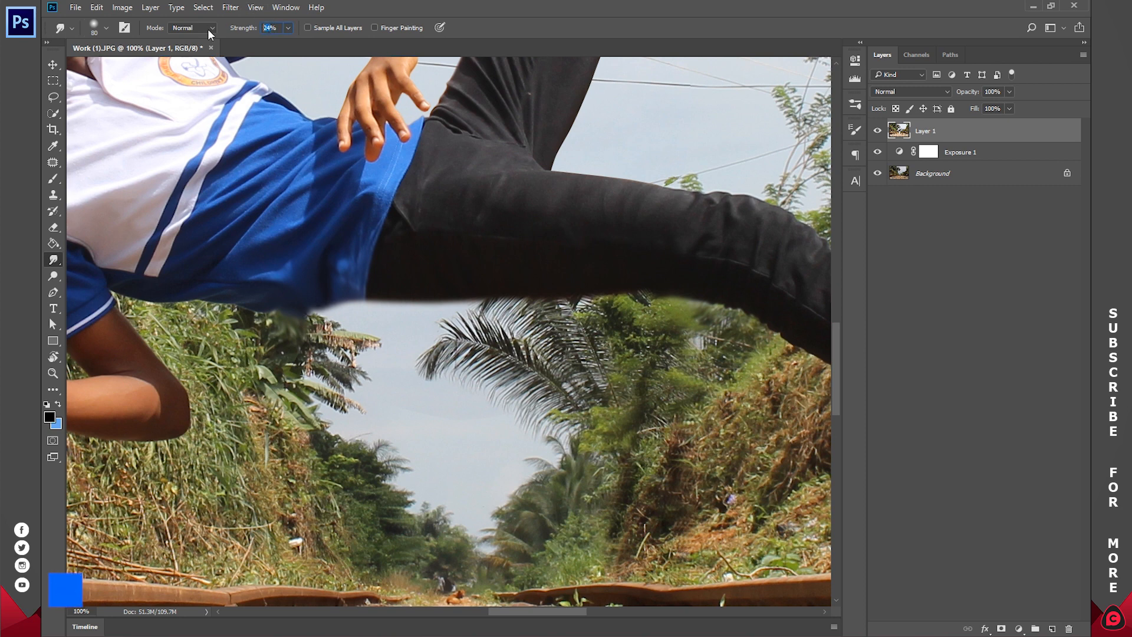
type("10")
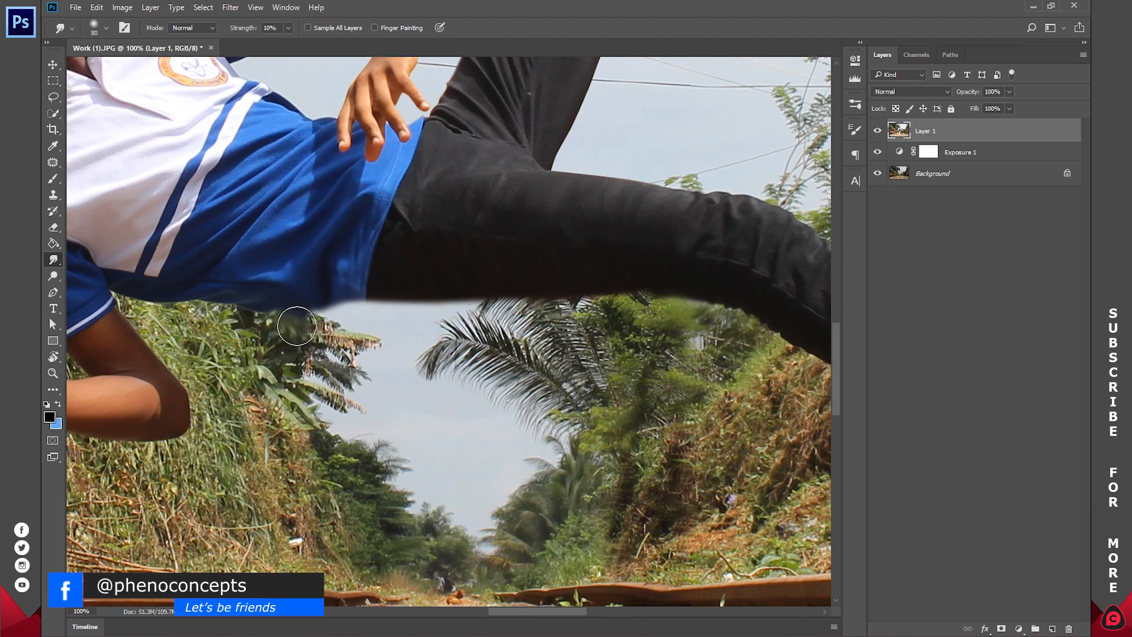
type("z")
left_click(388, 30)
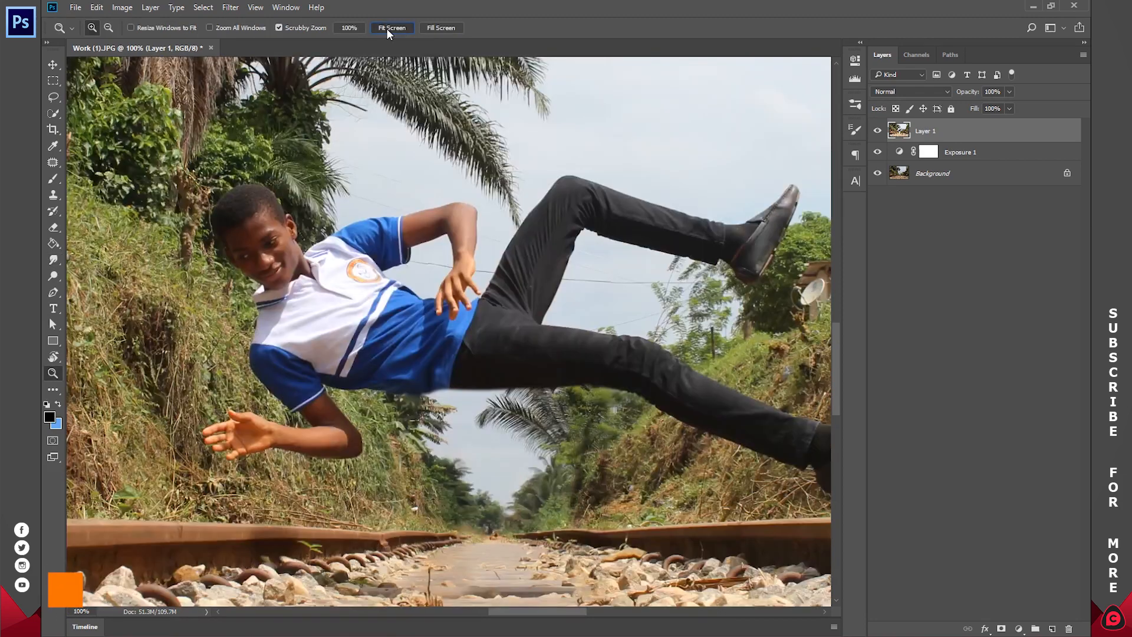